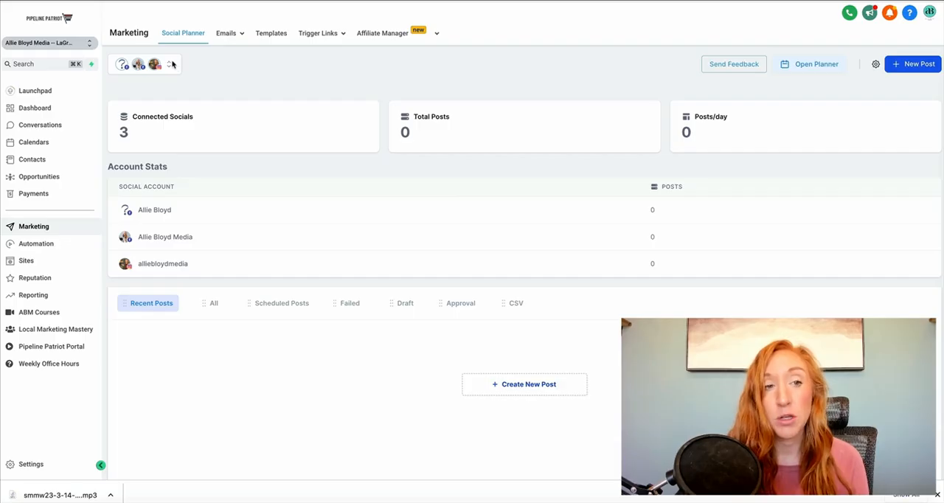
Step: Review the account groups and connected social accounts available in the Social Planner
{"action": "left_click", "coordinate": [170, 65]}
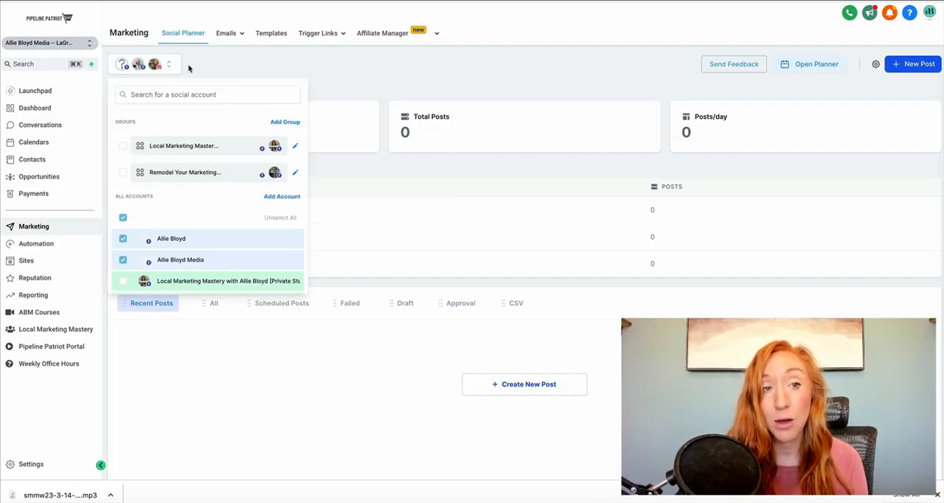
{"action": "left_click", "coordinate": [376, 76]}
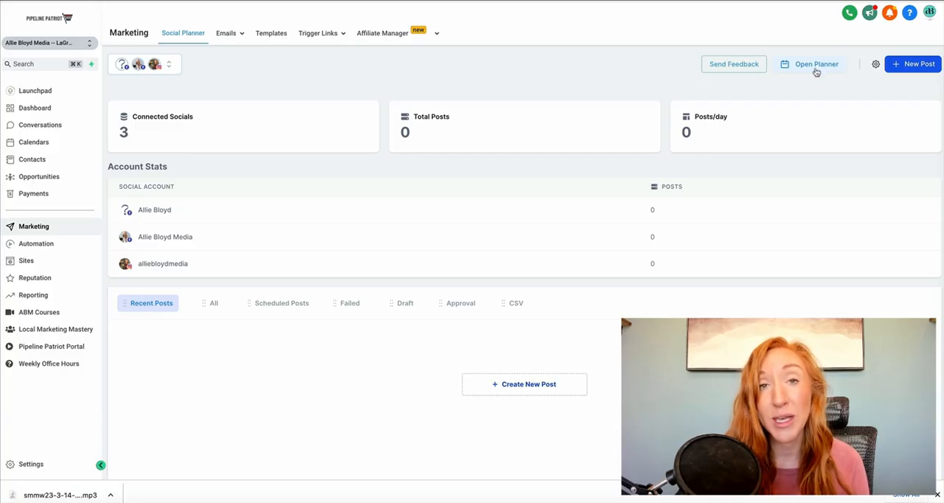
Step: Browse the Social Planner template library through its industry post templates, including the additionally loaded ones, and close it
{"action": "left_click", "coordinate": [905, 66]}
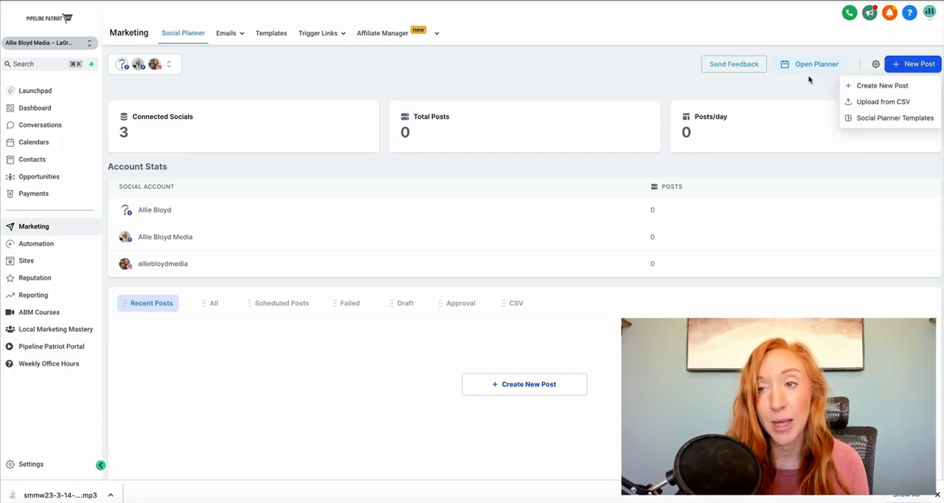
{"action": "left_click", "coordinate": [895, 119]}
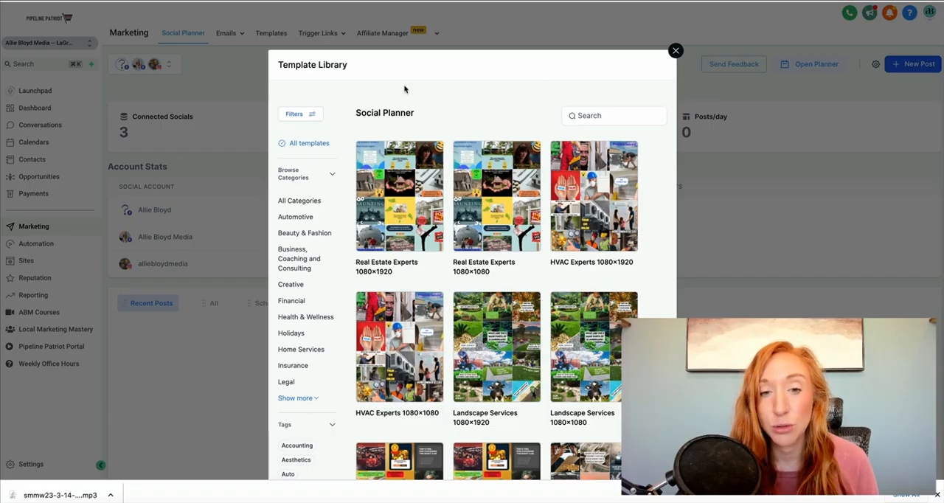
{"action": "scroll", "coordinate": [500, 358], "scroll_direction": "down", "scroll_amount": 5}
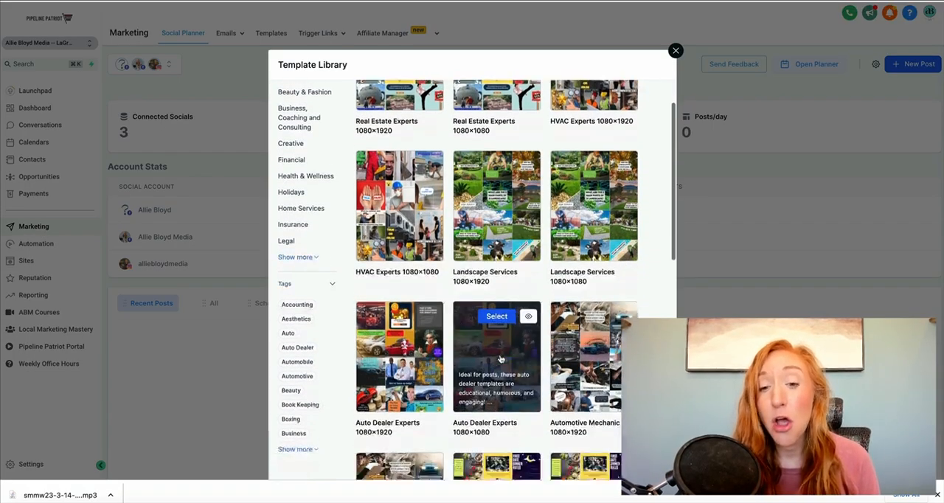
{"action": "scroll", "coordinate": [500, 358], "scroll_direction": "down", "scroll_amount": 6}
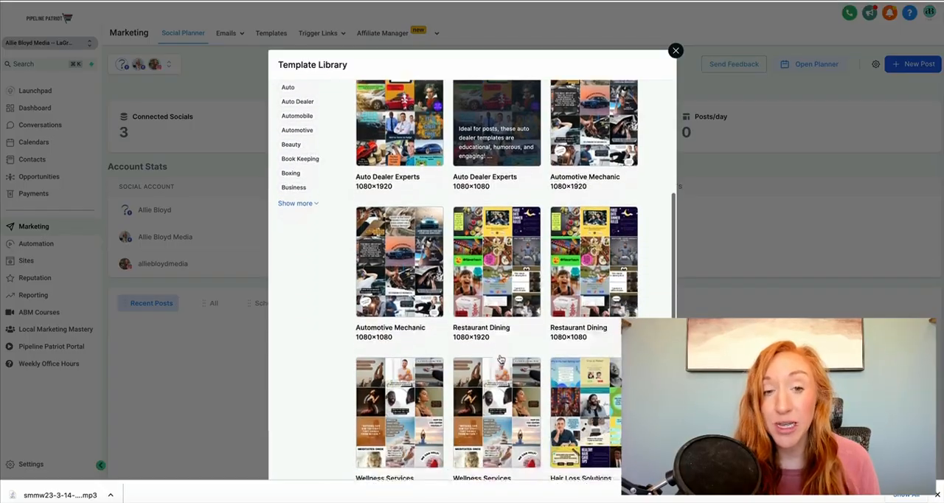
{"action": "scroll", "coordinate": [501, 358], "scroll_direction": "down", "scroll_amount": 6}
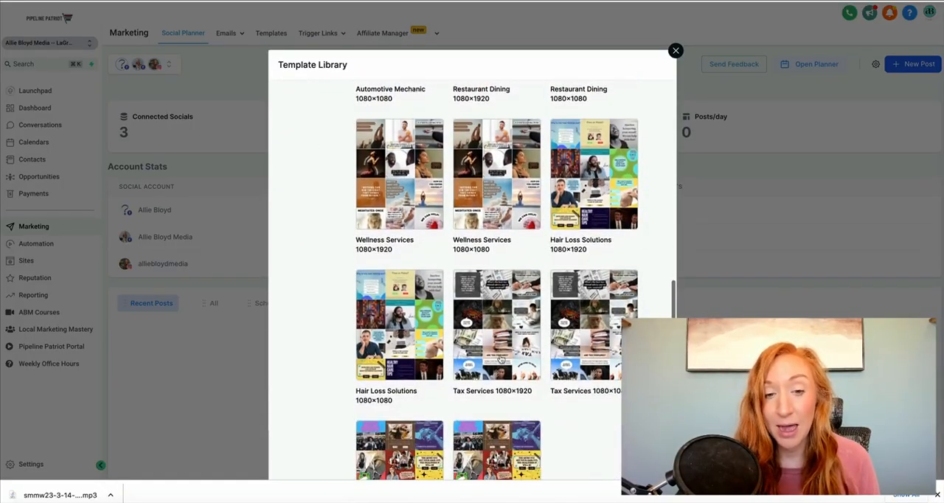
{"action": "scroll", "coordinate": [506, 442], "scroll_direction": "down", "scroll_amount": 1}
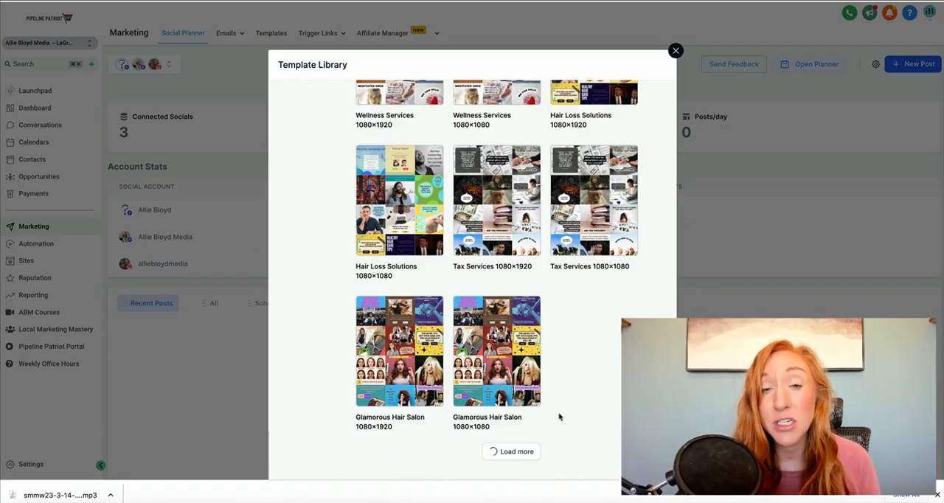
{"action": "scroll", "coordinate": [561, 419], "scroll_direction": "down", "scroll_amount": 10}
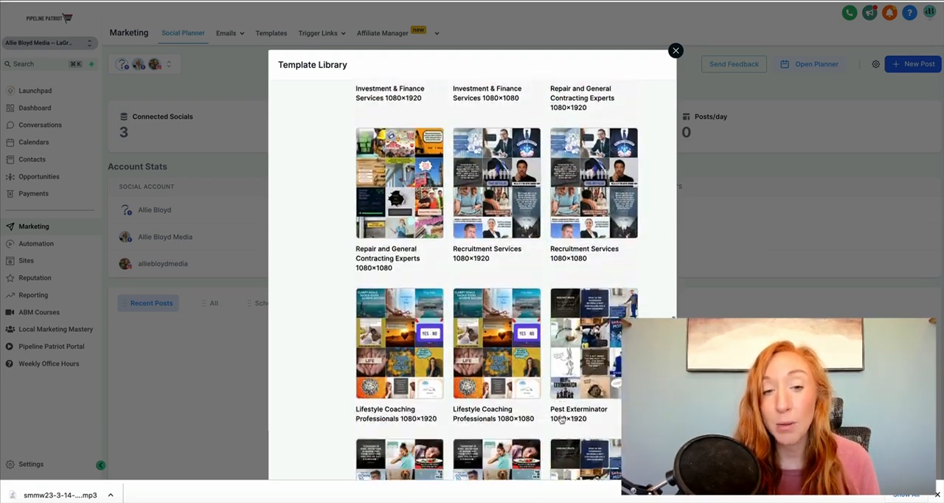
{"action": "scroll", "coordinate": [561, 419], "scroll_direction": "down", "scroll_amount": 3}
{"action": "scroll", "coordinate": [561, 419], "scroll_direction": "down", "scroll_amount": 1}
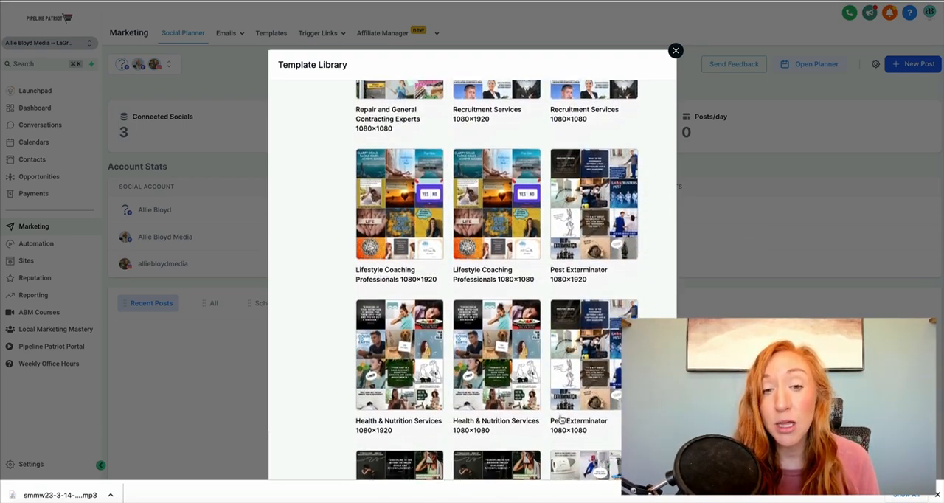
{"action": "scroll", "coordinate": [567, 337], "scroll_direction": "down", "scroll_amount": 1}
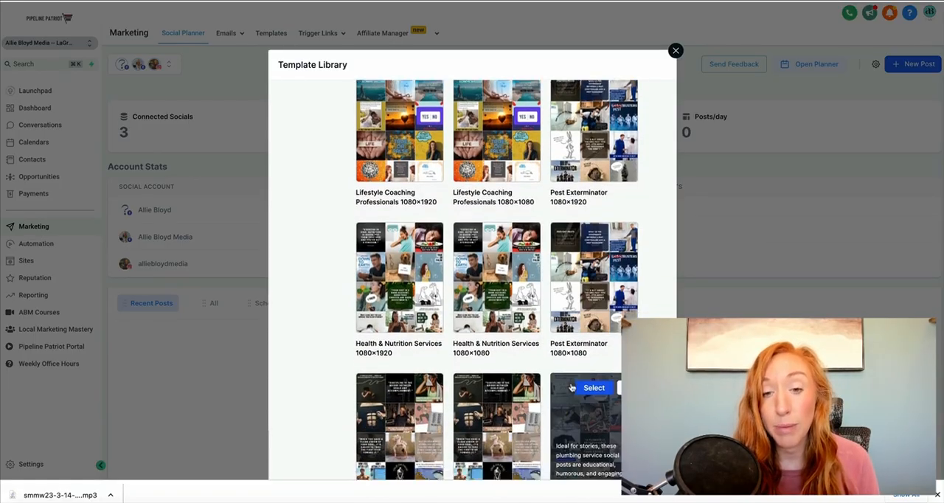
{"action": "scroll", "coordinate": [571, 388], "scroll_direction": "down", "scroll_amount": 3}
{"action": "scroll", "coordinate": [572, 388], "scroll_direction": "up", "scroll_amount": 9}
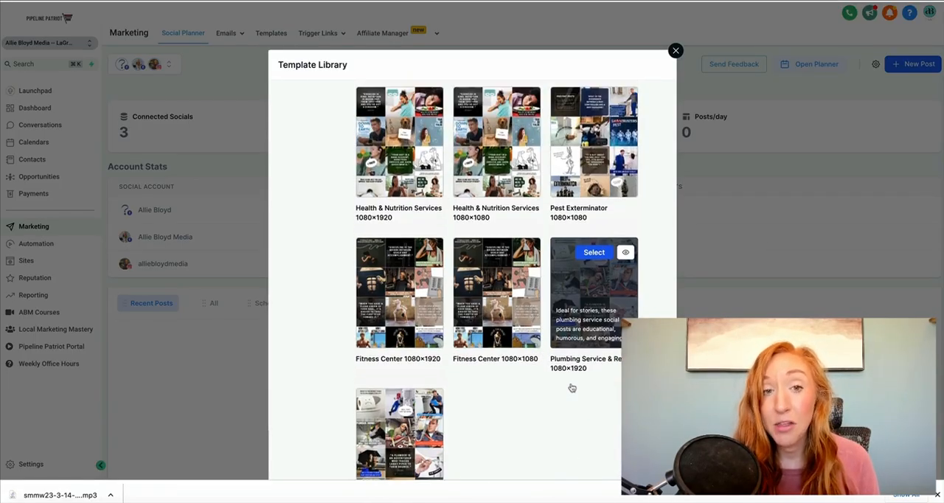
{"action": "scroll", "coordinate": [580, 222], "scroll_direction": "up", "scroll_amount": 10}
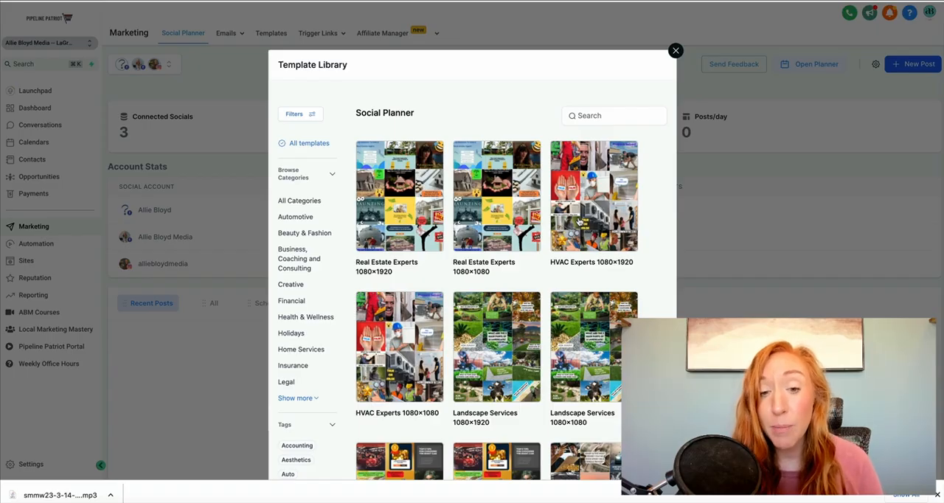
{"action": "mouse_move", "coordinate": [505, 359]}
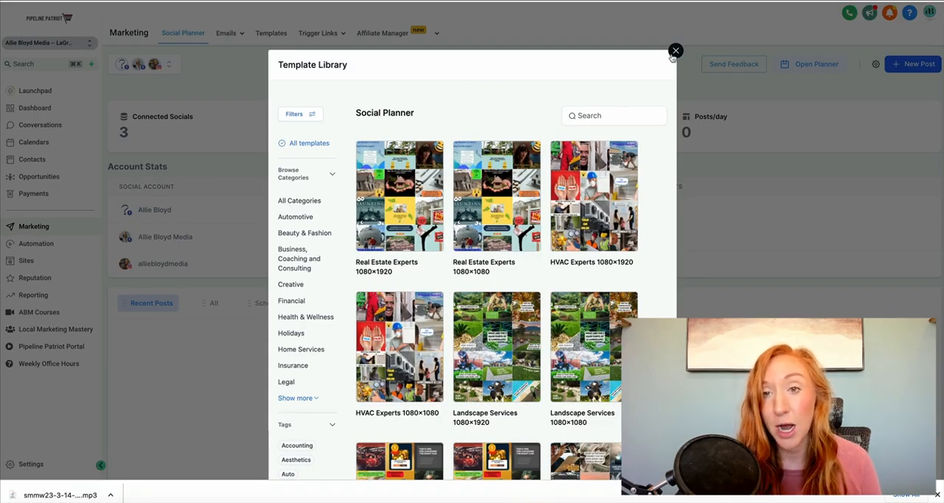
{"action": "left_click", "coordinate": [675, 51]}
Step: Create a new social post and choose the Allie Bloyd Media Facebook page as the account to post to
{"action": "left_click", "coordinate": [893, 64]}
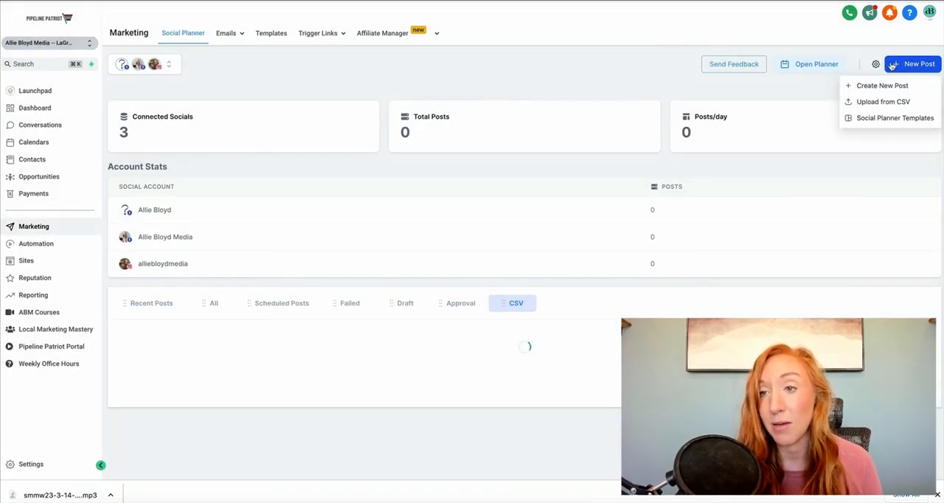
{"action": "left_click", "coordinate": [872, 88]}
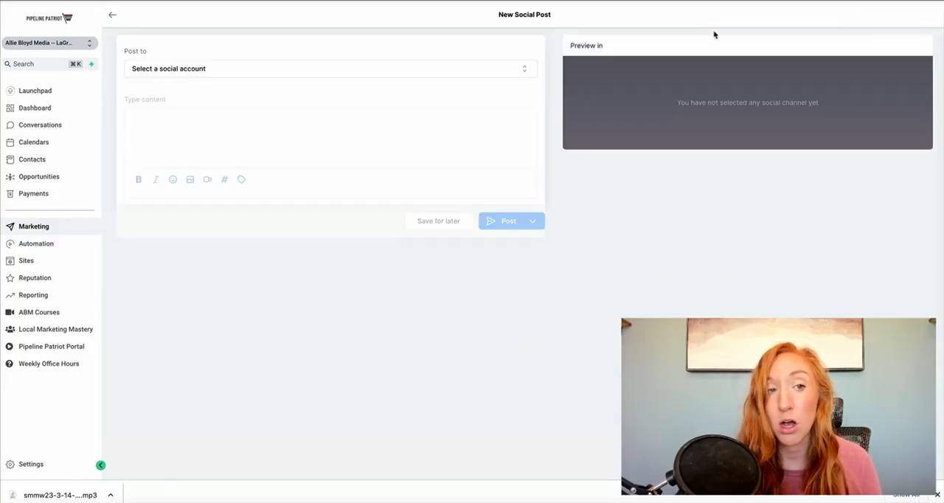
{"action": "left_click", "coordinate": [390, 69]}
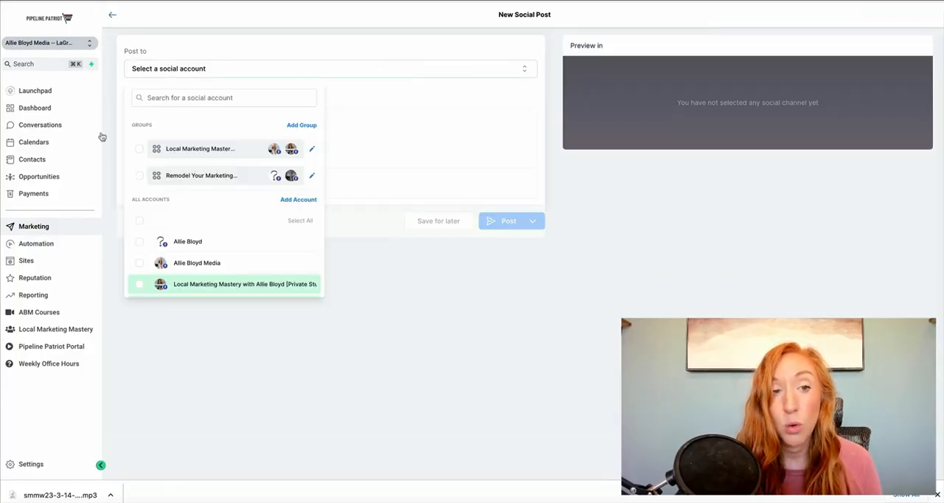
{"action": "scroll", "coordinate": [151, 213], "scroll_direction": "down", "scroll_amount": 1}
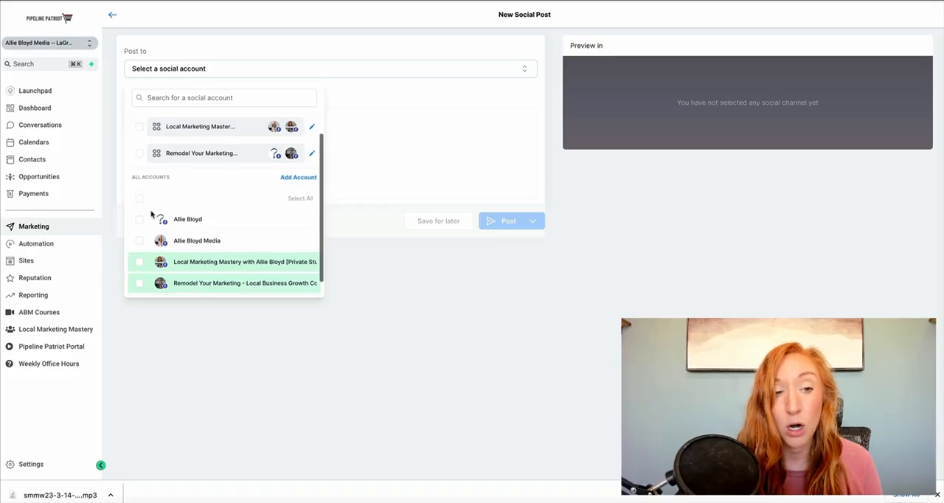
{"action": "scroll", "coordinate": [143, 251], "scroll_direction": "down", "scroll_amount": 1}
{"action": "left_click", "coordinate": [140, 232]}
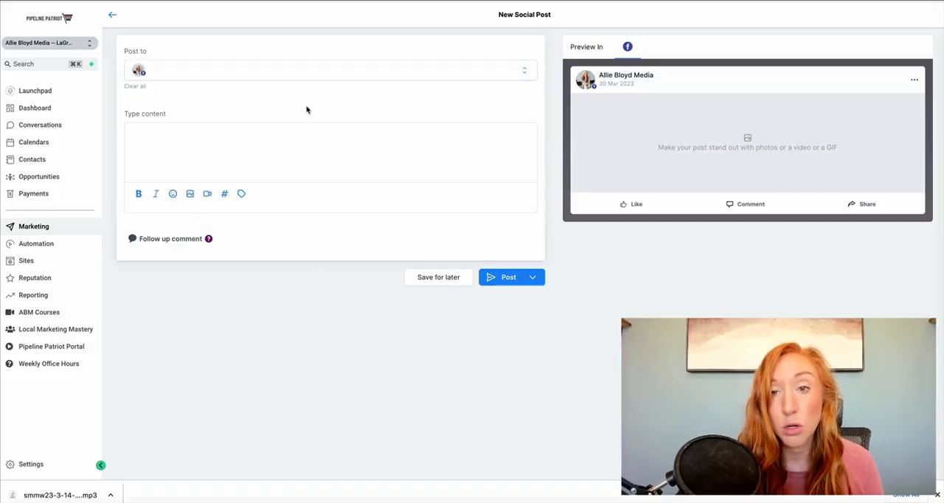
{"action": "left_click", "coordinate": [426, 137]}
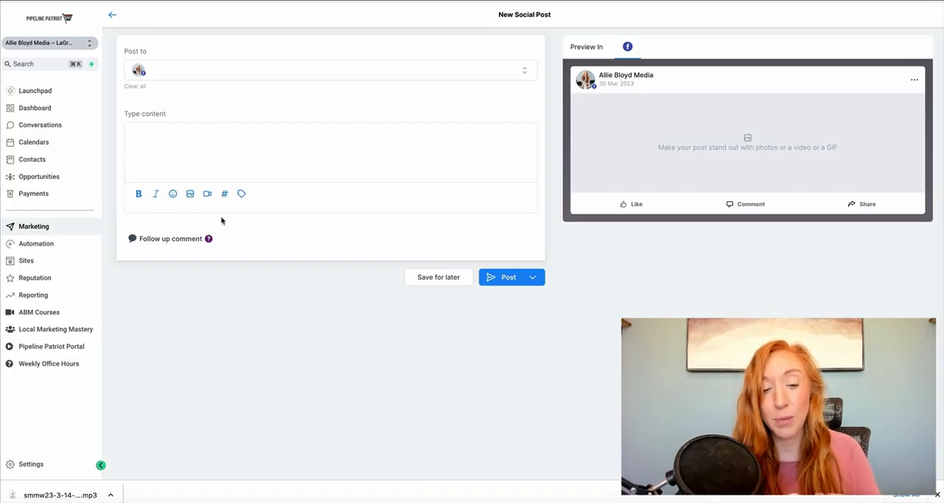
Step: Write "This is a test social media post using the social planner." as the post content
{"action": "type", "text": "This is a "}
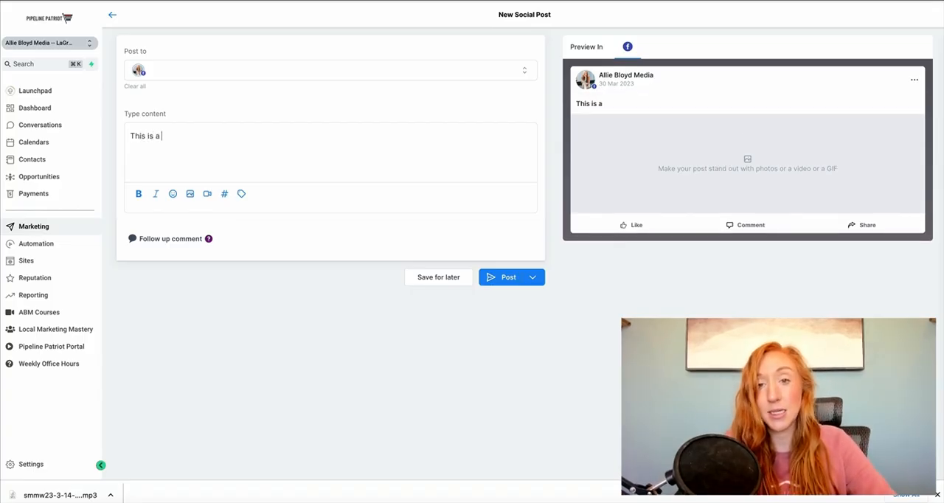
{"action": "type", "text": "test social medi"}
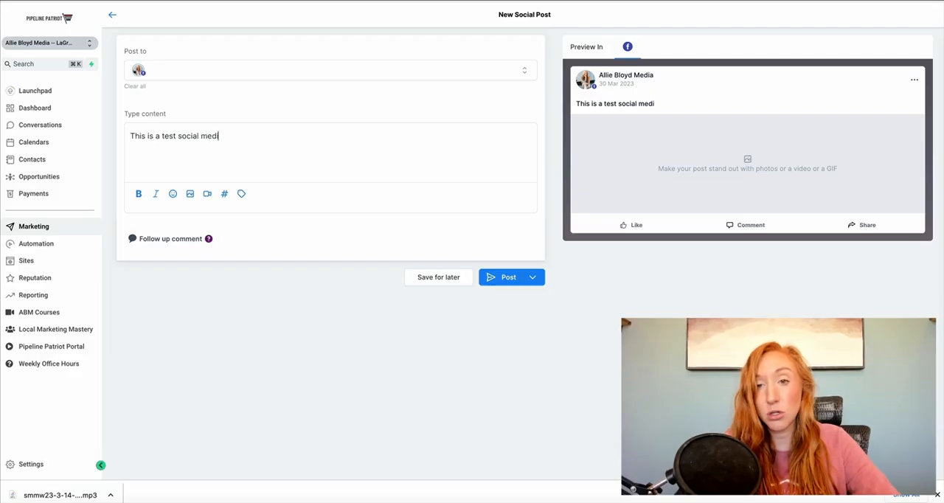
{"action": "type", "text": "a post using the soci"}
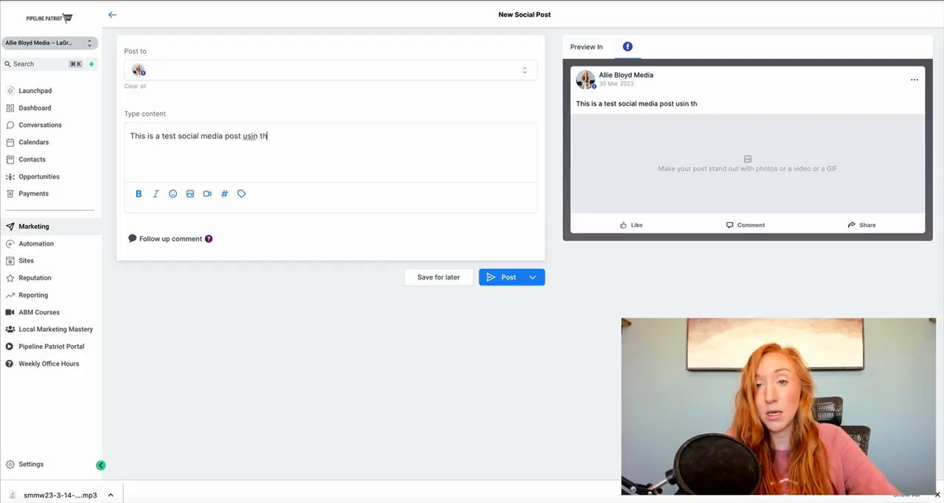
{"action": "type", "text": "al planner"}
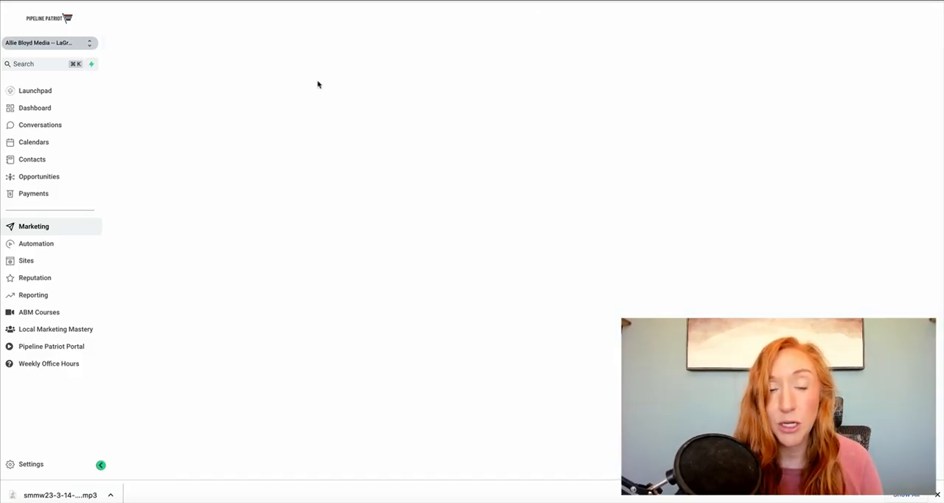
Step: Attach the Social Media Marketing World stage photo to the post and clear the test text from its content
{"action": "left_click", "coordinate": [201, 155]}
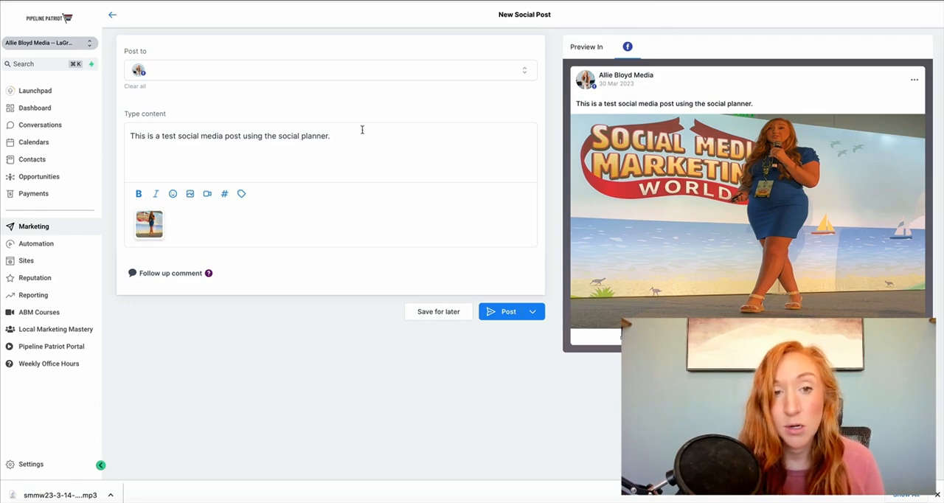
{"action": "key", "text": "ctrl+a"}
{"action": "key", "text": "BackSpace"}
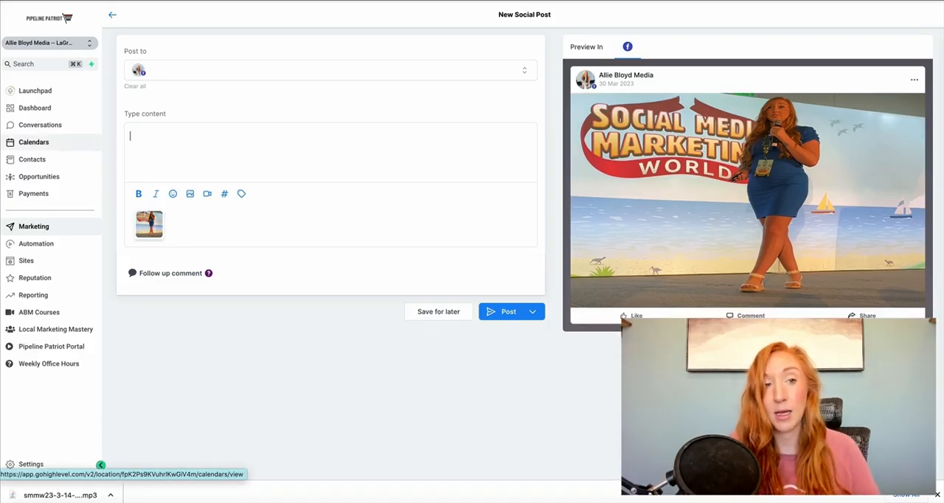
Step: Write "Speaking at Social Media Marketing World 2023 was an incredible experience" as the post content
{"action": "type", "text": "Speaking at Soci"}
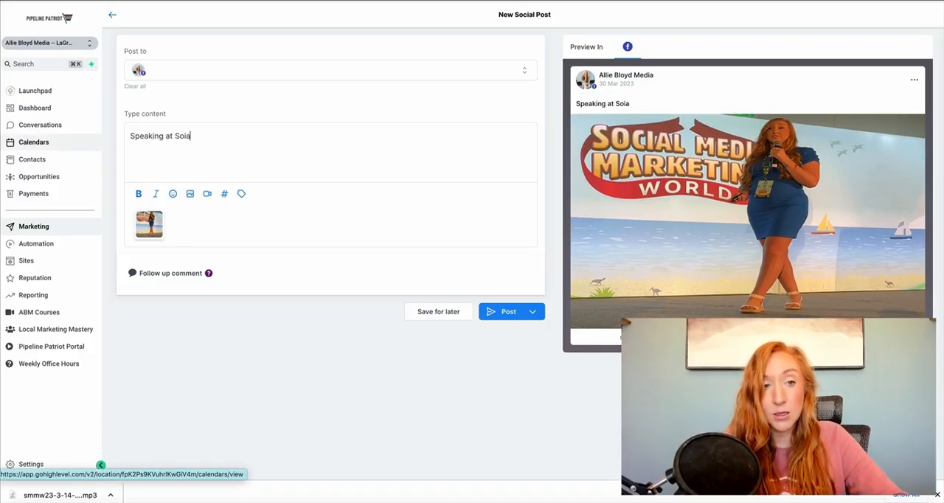
{"action": "type", "text": "al Media Marketing "}
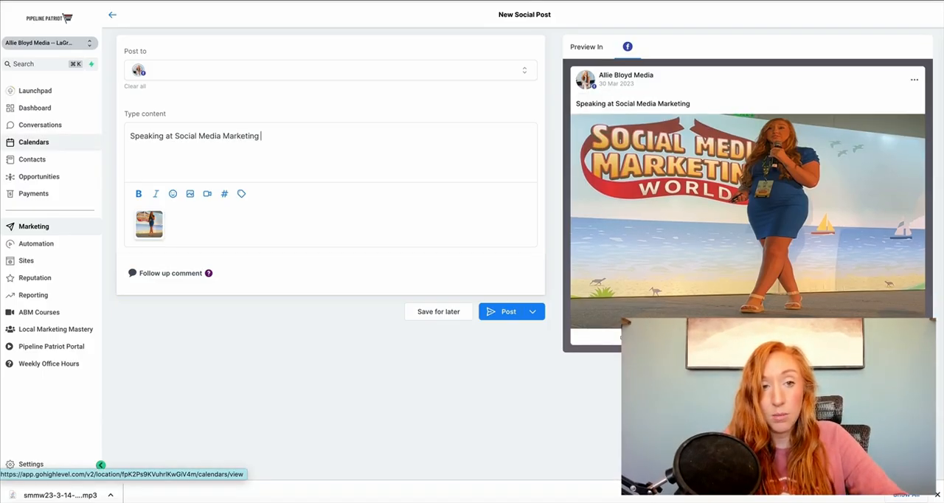
{"action": "type", "text": "world"}
{"action": "key", "text": "BackSpace"}
{"action": "key", "text": "BackSpace"}
{"action": "key", "text": "BackSpace"}
{"action": "key", "text": "BackSpace"}
{"action": "type", "text": "World 202"}
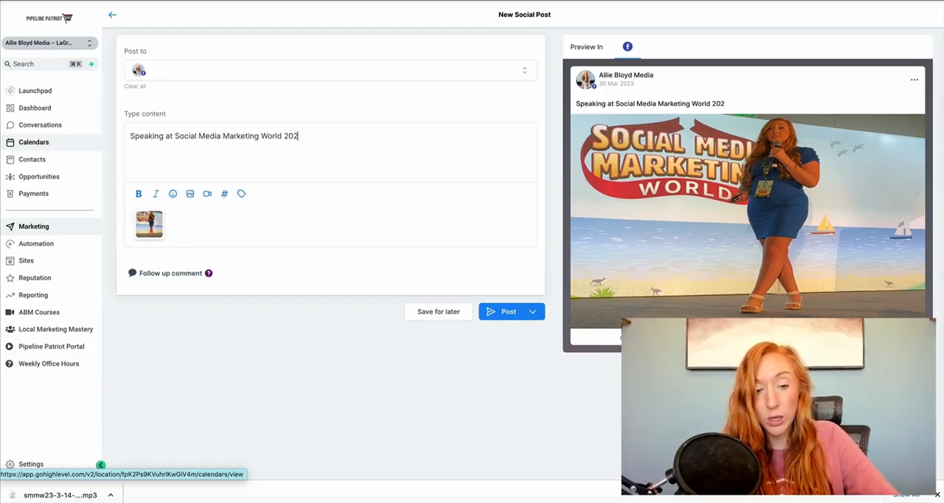
{"action": "type", "text": "3 was an in"}
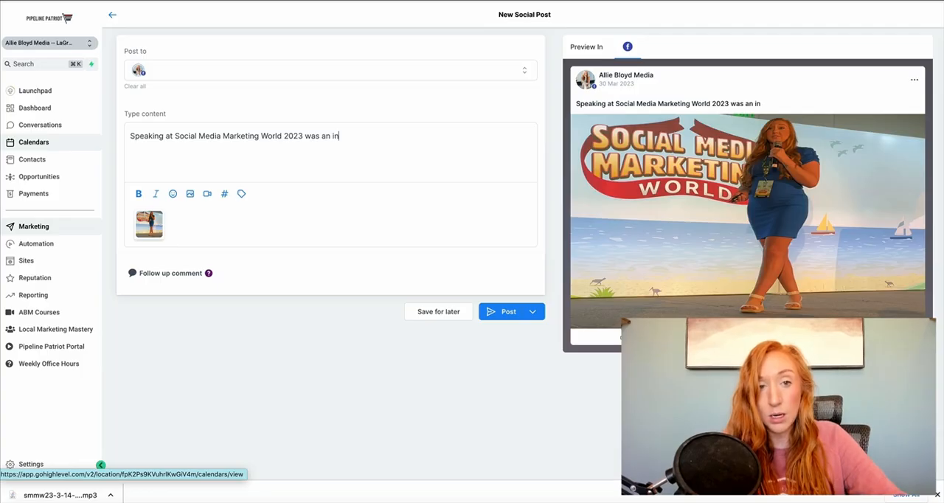
{"action": "type", "text": "credible experience"}
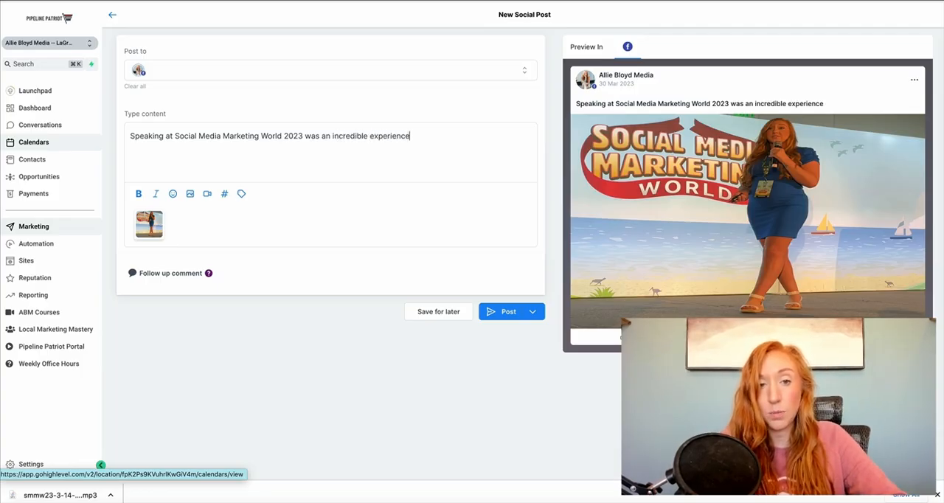
{"action": "type", "text": ". After spe"}
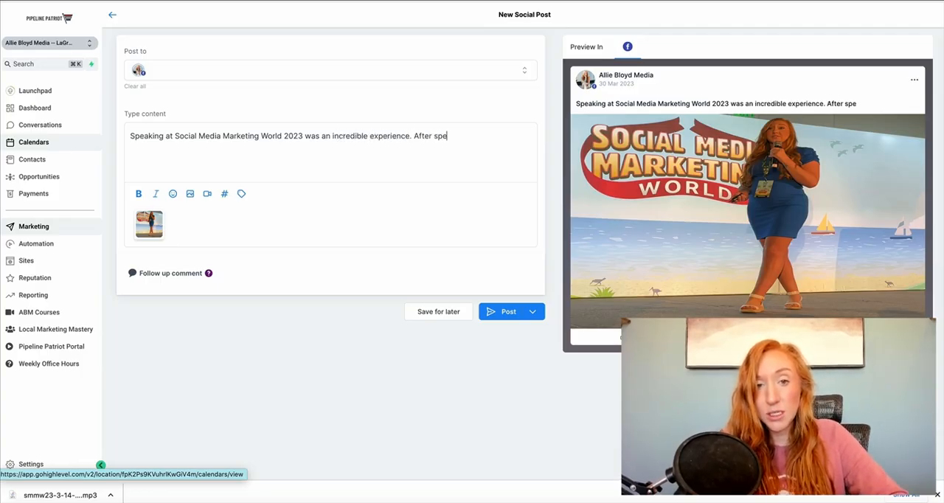
Step: Continue the post content with ". After speaking here for 3 years in a row, I didn't know if it could get any better, but"
{"action": "type", "text": "aking here for "}
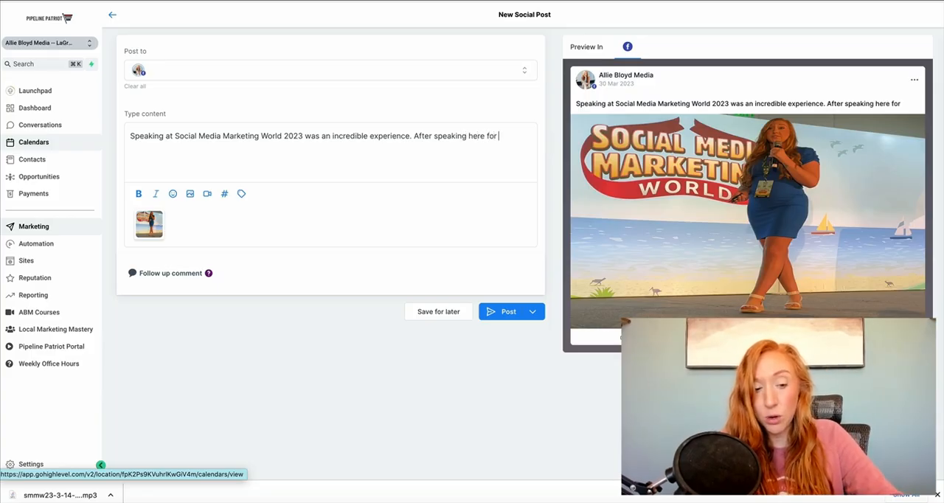
{"action": "type", "text": "3 years in a row, "}
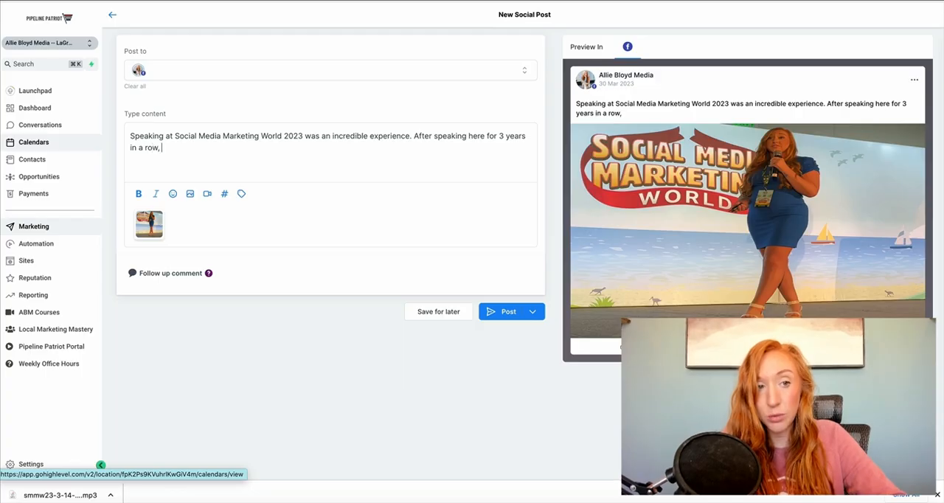
{"action": "type", "text": "I didn't know if it "}
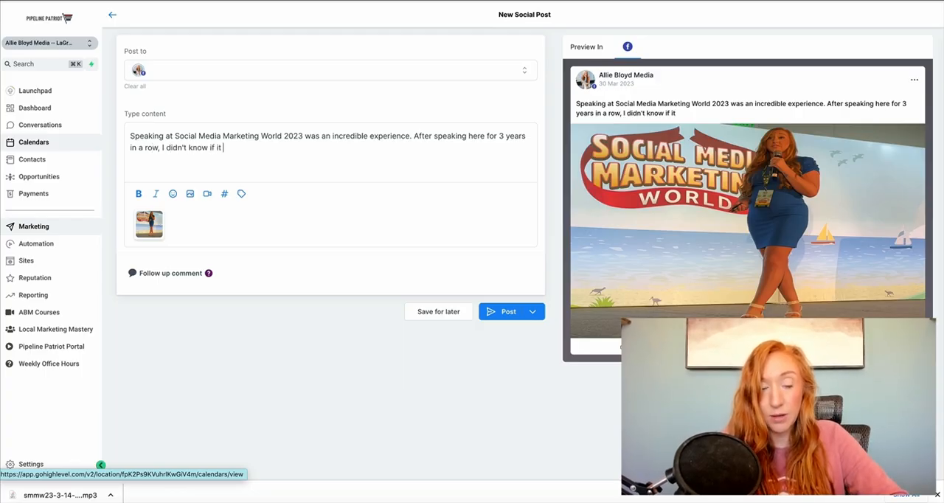
{"action": "type", "text": "could get any bett"}
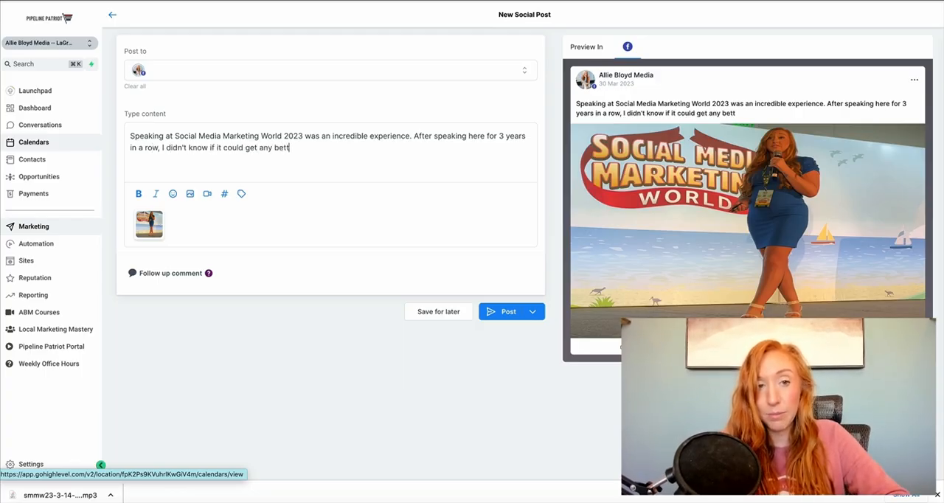
{"action": "type", "text": "er, but @mike st"}
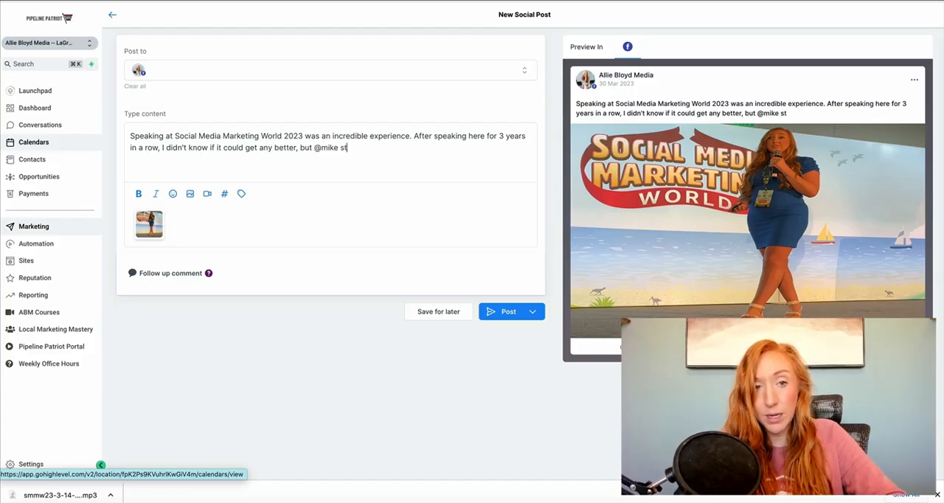
{"action": "key", "text": "BackSpace"}
{"action": "key", "text": "BackSpace"}
{"action": "key", "text": "BackSpace"}
{"action": "key", "text": "BackSpace"}
{"action": "key", "text": "BackSpace"}
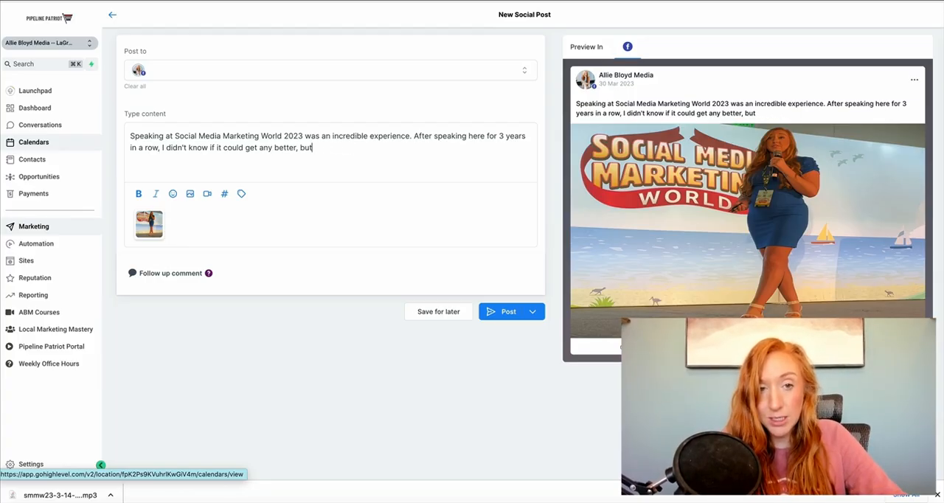
Step: Extend the sentence with "Mike Stelzner and the Social Media Examiner Team did an amazing job as"
{"action": "type", "text": "Mike S"}
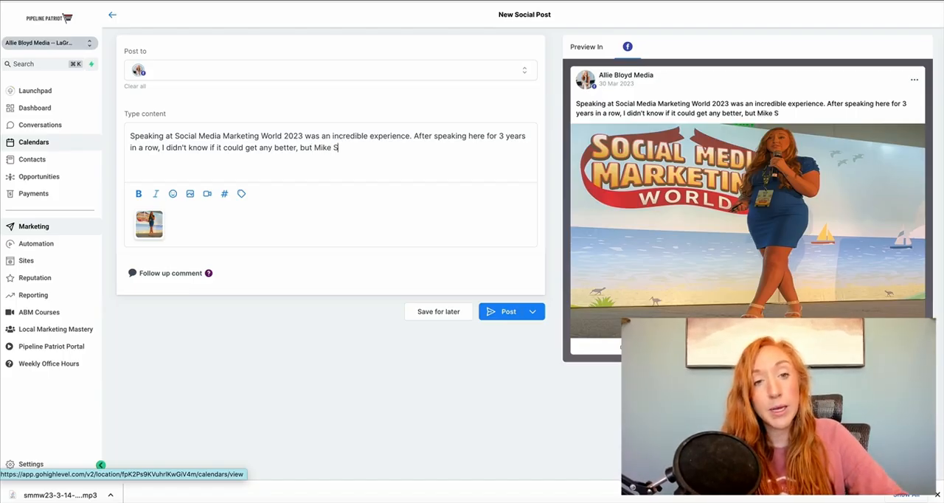
{"action": "type", "text": "telzner and the So"}
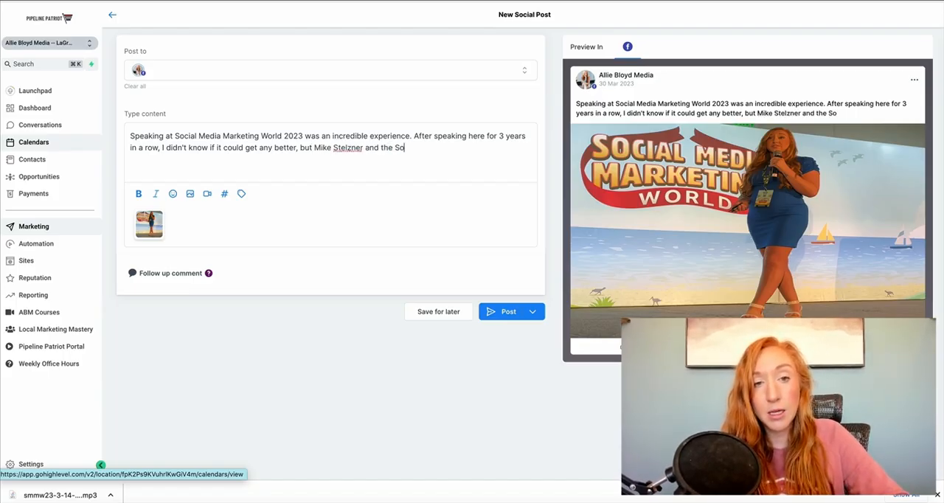
{"action": "type", "text": "cial Media Ex"}
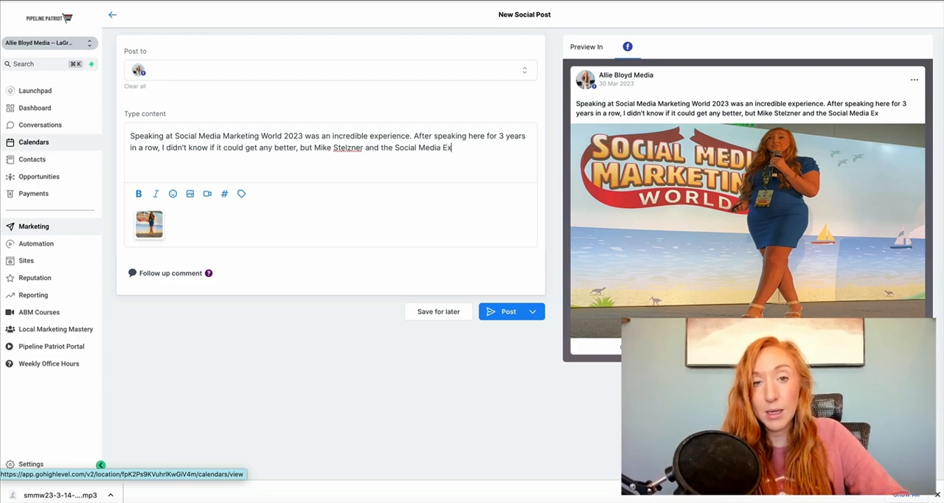
{"action": "type", "text": "aminer Team di"}
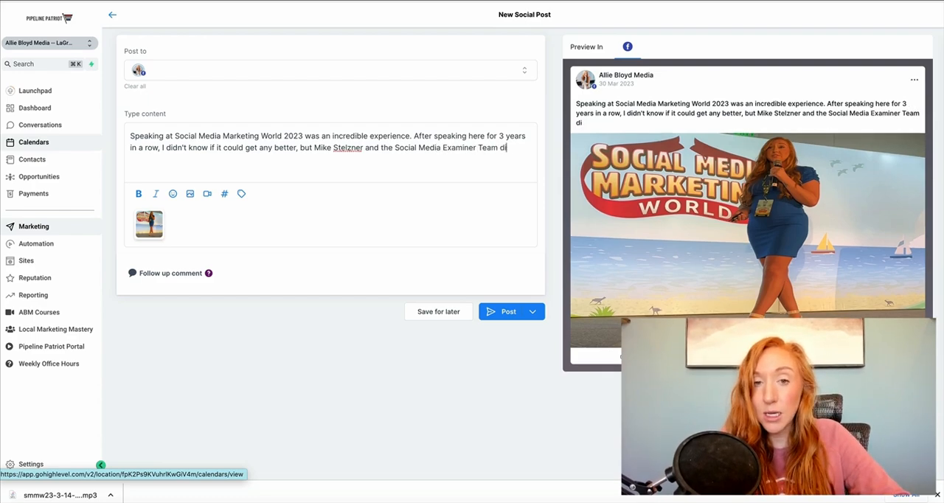
{"action": "type", "text": "d an amazing job as "}
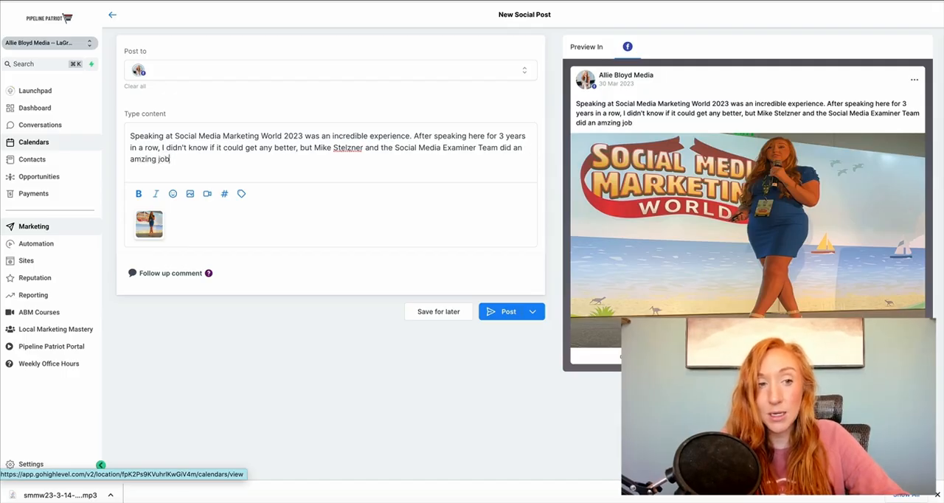
{"action": "type", "text": "alwa"}
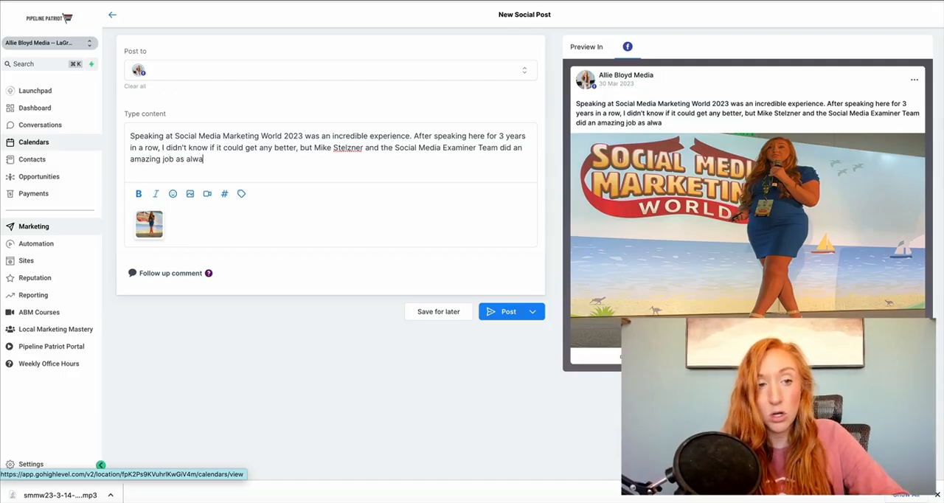
{"action": "type", "text": "ys making the speak"}
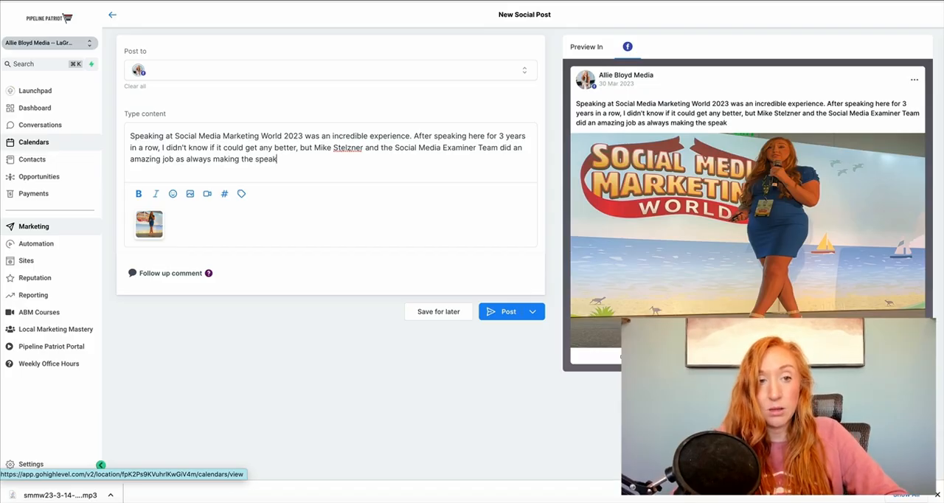
{"action": "type", "text": "ers feel special"}
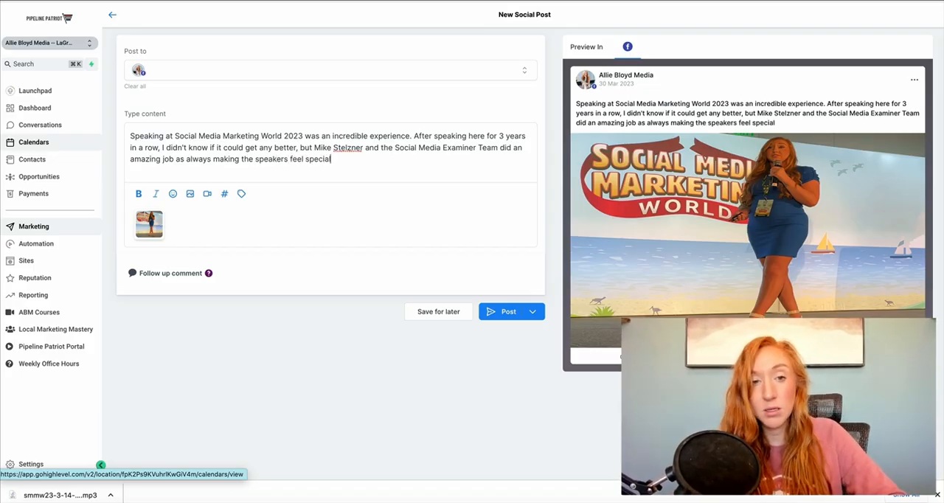
{"action": "type", "text": " and all the a"}
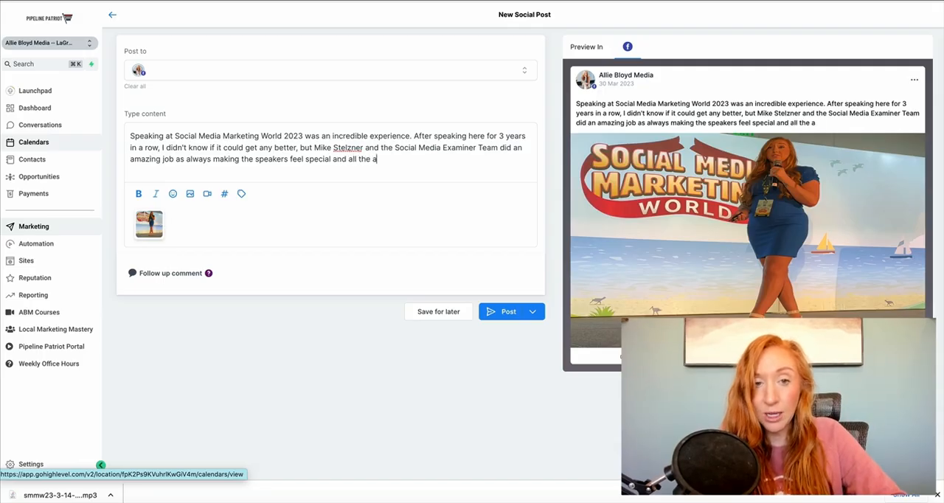
{"action": "type", "text": "ttendees get thei"}
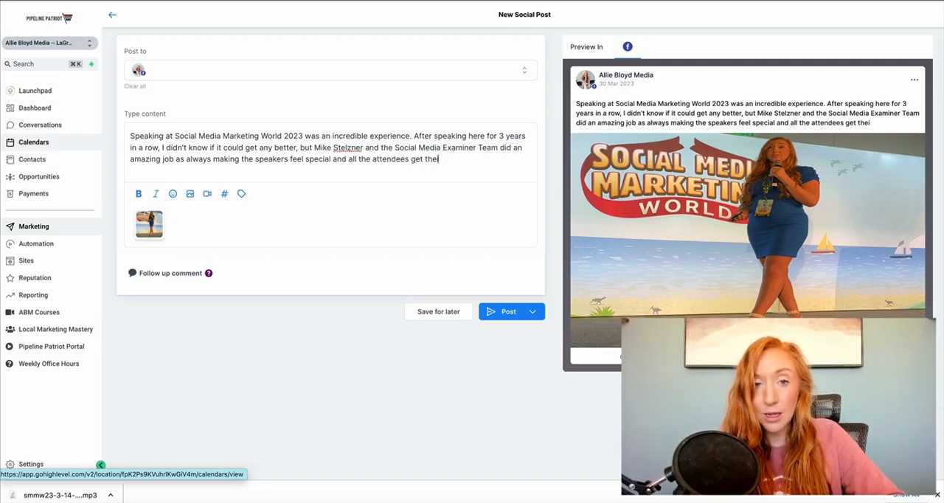
{"action": "type", "text": "r moneys worth!"}
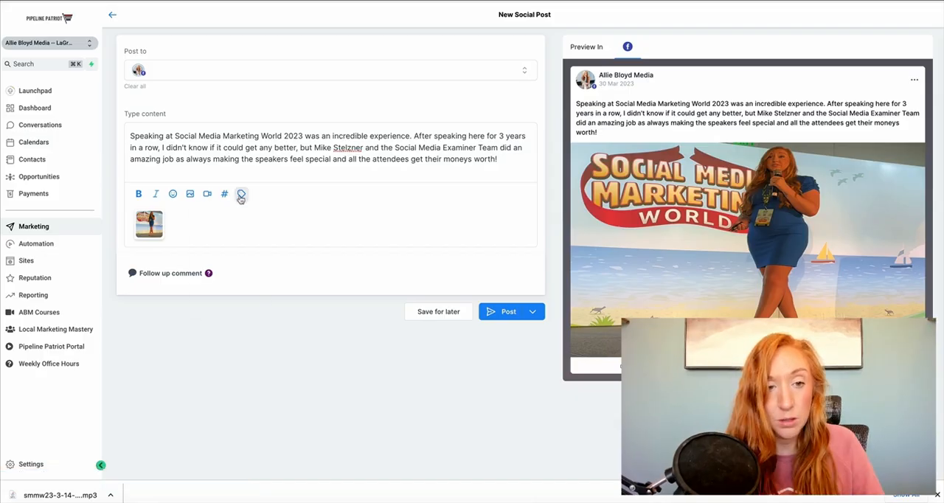
Step: Look through the Account, Right Now and Custom Values groups of custom values available for the post without inserting one
{"action": "left_click", "coordinate": [240, 194]}
{"action": "left_click", "coordinate": [239, 195]}
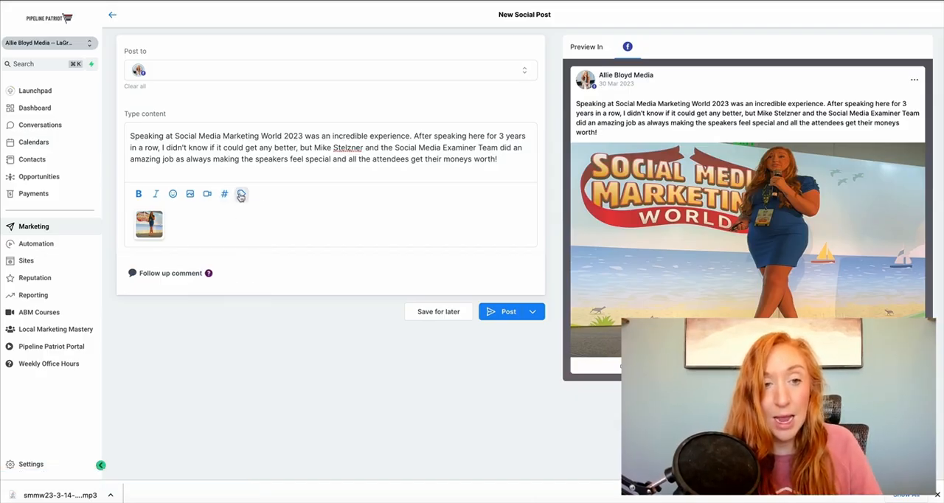
{"action": "left_click", "coordinate": [241, 195]}
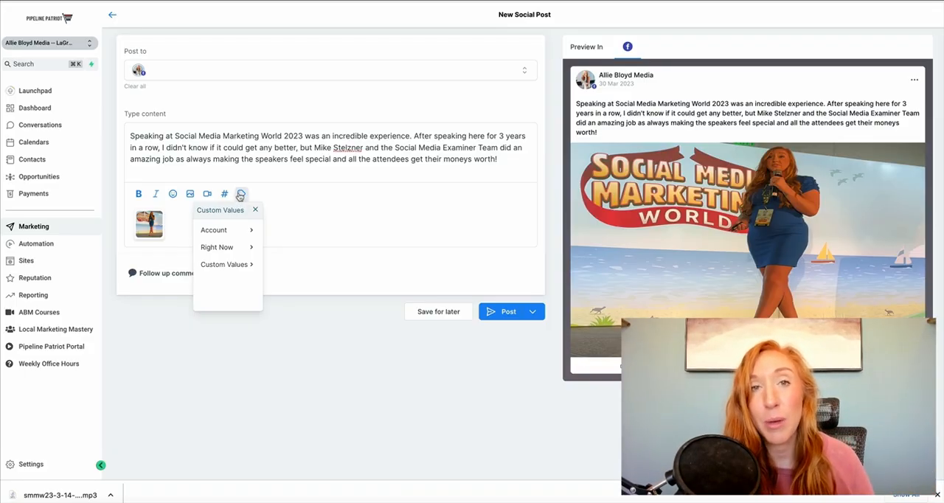
{"action": "left_click", "coordinate": [245, 233]}
{"action": "left_click", "coordinate": [244, 250]}
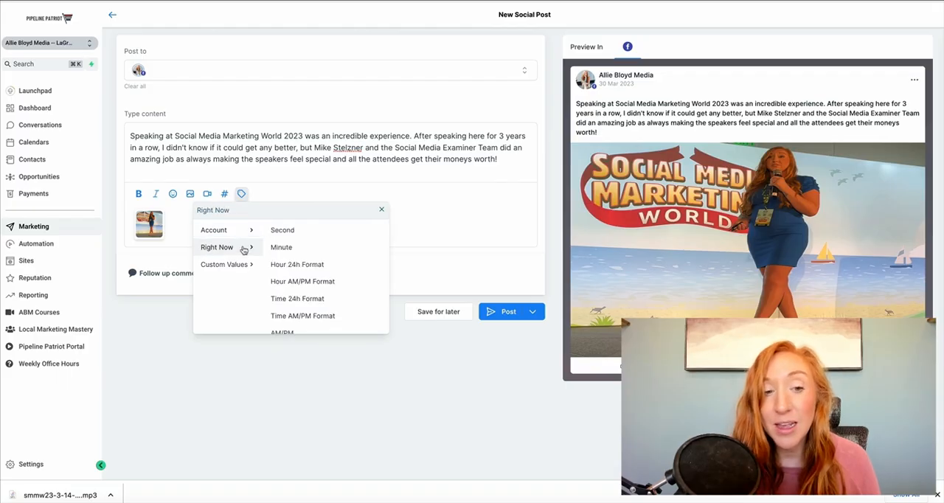
{"action": "left_click", "coordinate": [249, 267]}
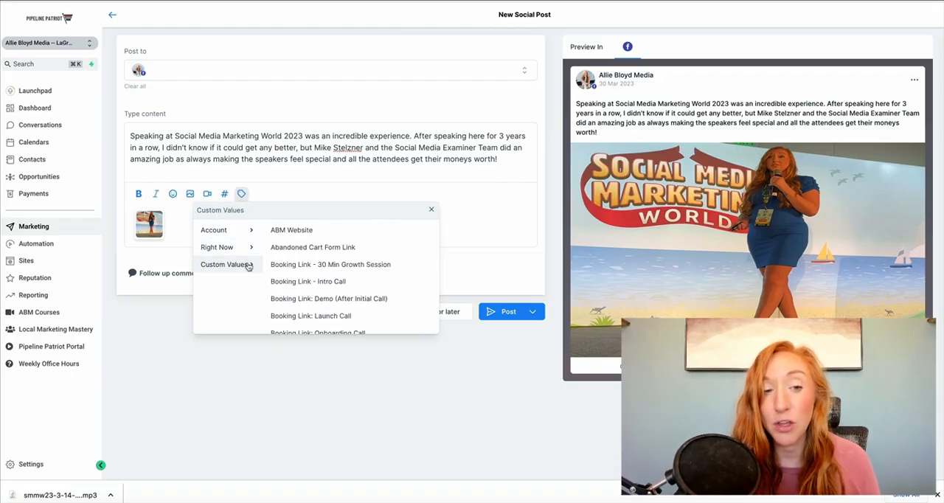
{"action": "left_click", "coordinate": [308, 174]}
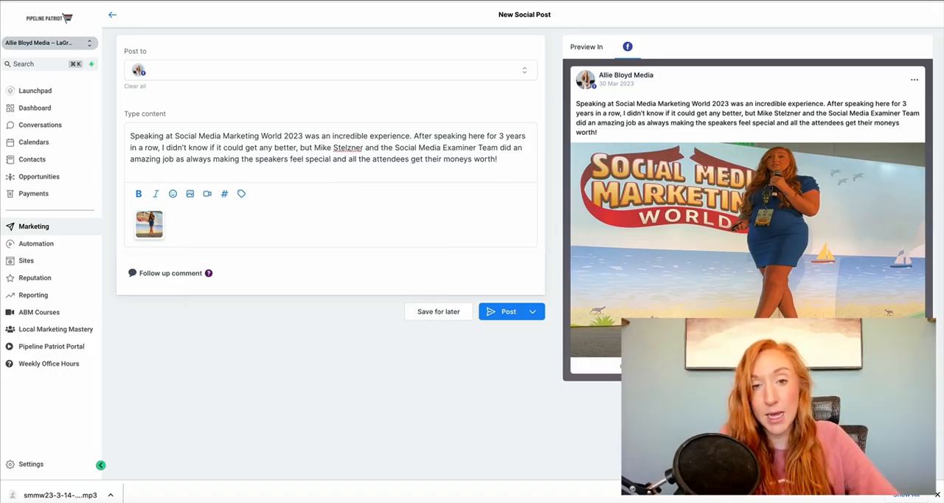
Step: Add a new paragraph reading "If you want to learn exactly how I've been able to land big speaking gigs like this and grow a 7"
{"action": "key", "text": "Return"}
{"action": "type", "text": "If you want to lea"}
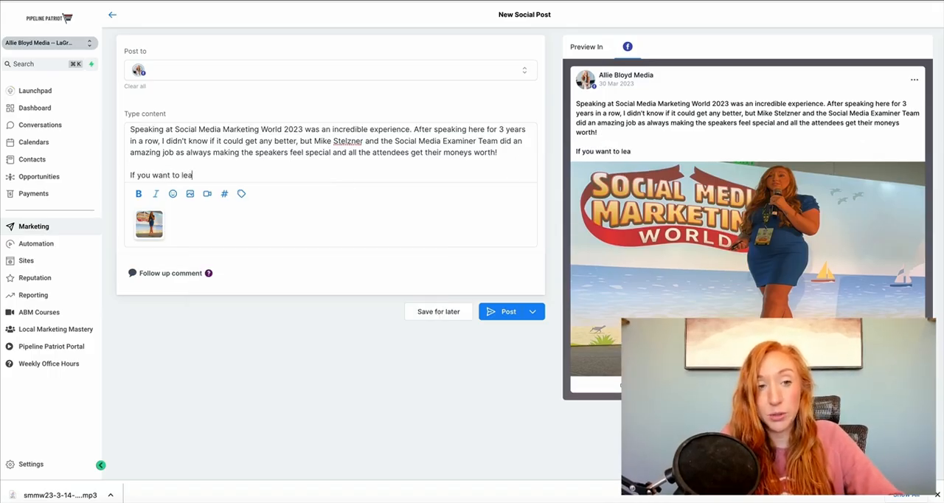
{"action": "type", "text": "rn exactly how "}
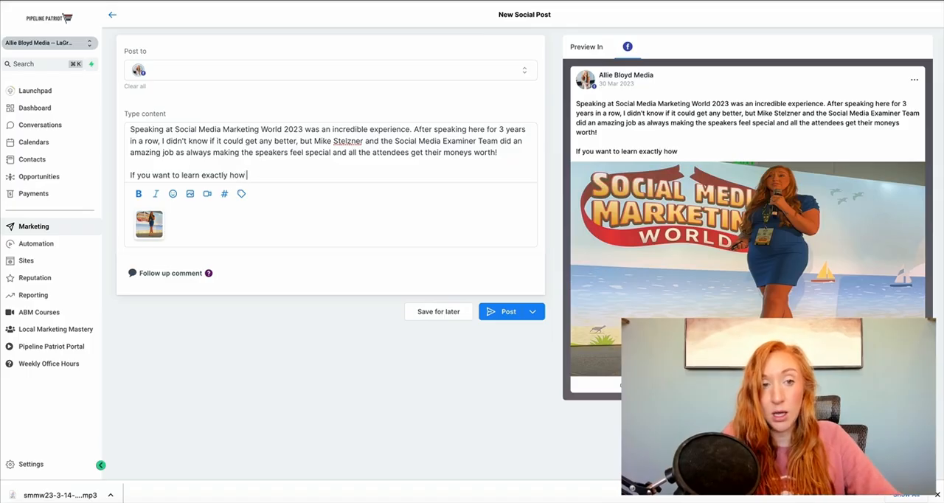
{"action": "type", "text": "I've been able to "}
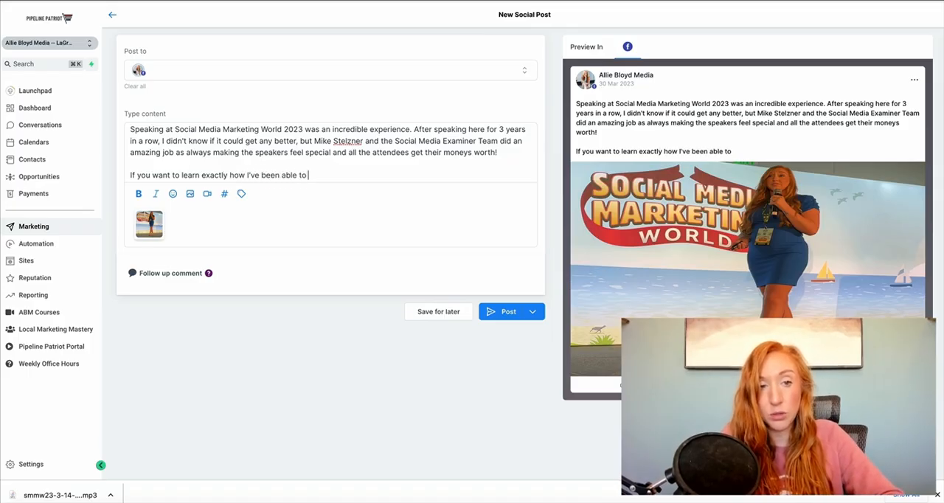
{"action": "type", "text": "land big spea"}
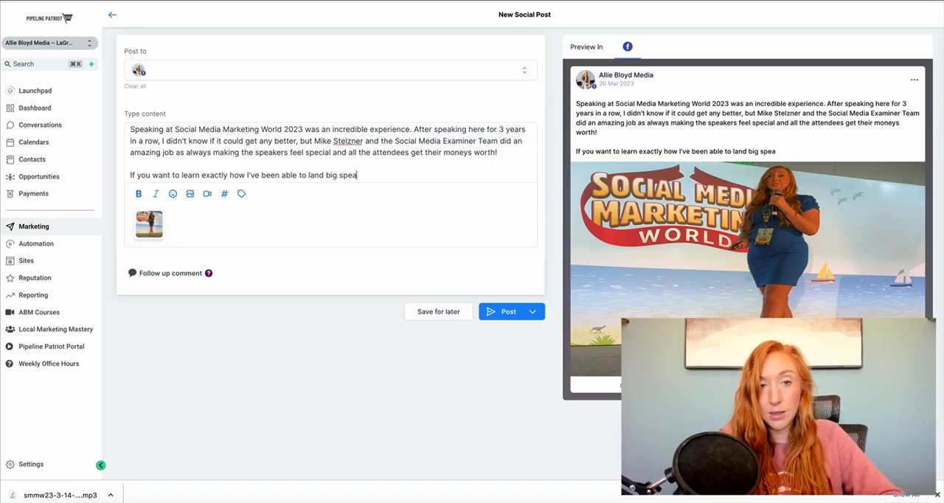
{"action": "type", "text": "king gigs I"}
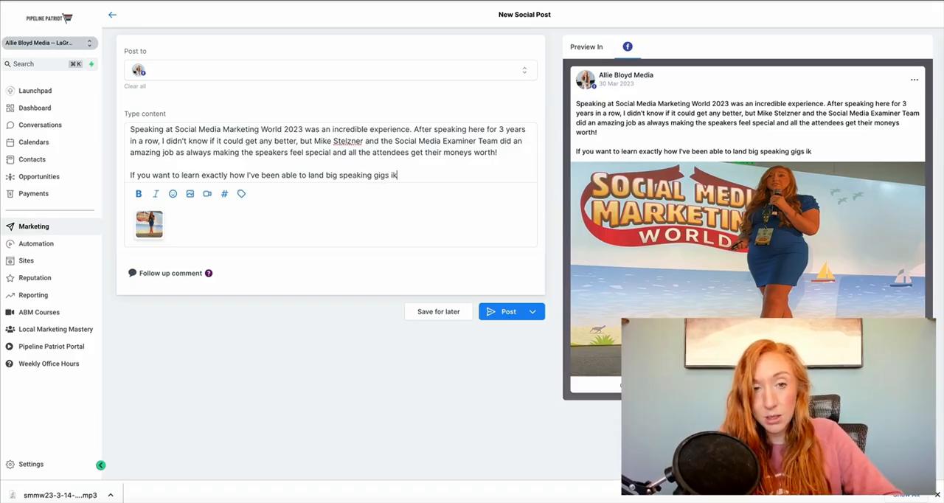
{"action": "type", "text": "ike this and grow a"}
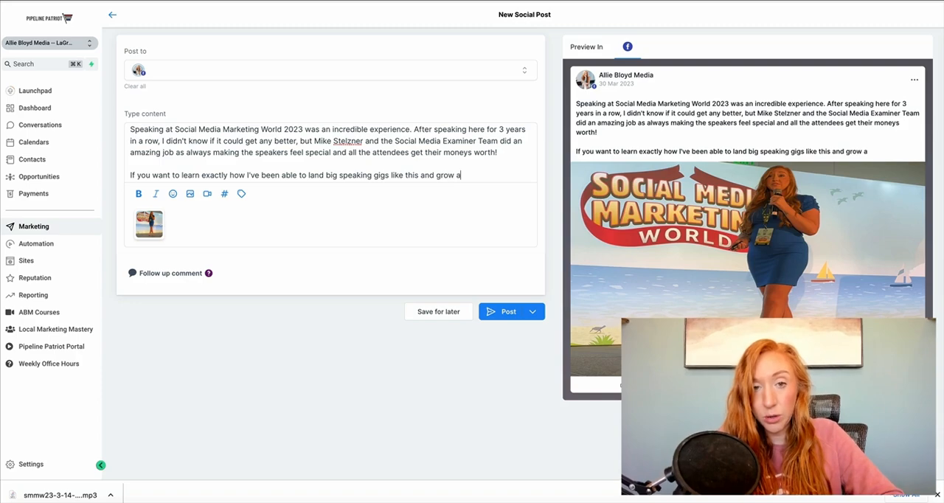
{"action": "type", "text": " 7 figure"}
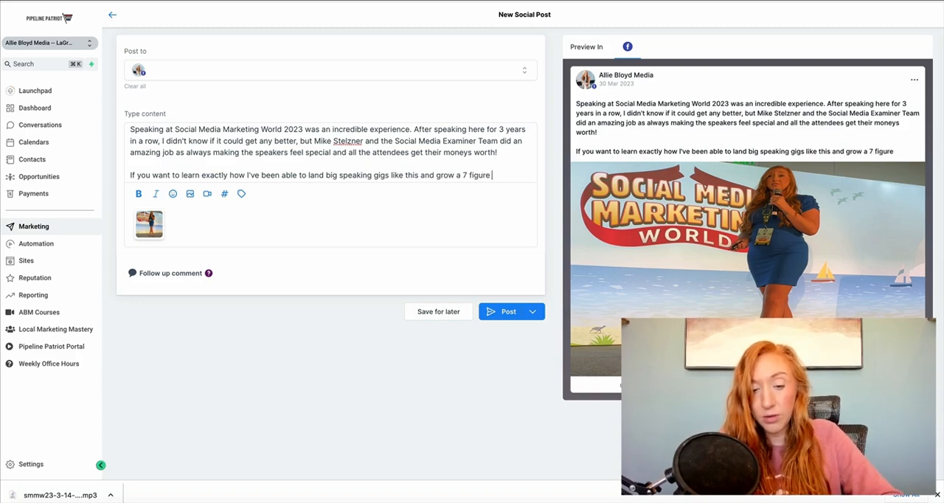
{"action": "type", "text": " + coaching and consut"}
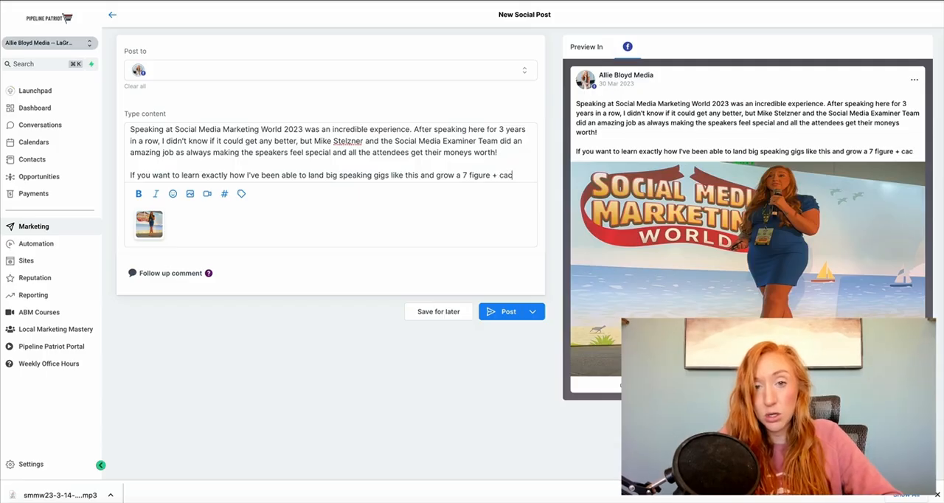
Step: Complete the second paragraph with "figure + coaching and consulting business, I'd love to work with you."
{"action": "key", "text": "BackSpace"}
{"action": "type", "text": "lti"}
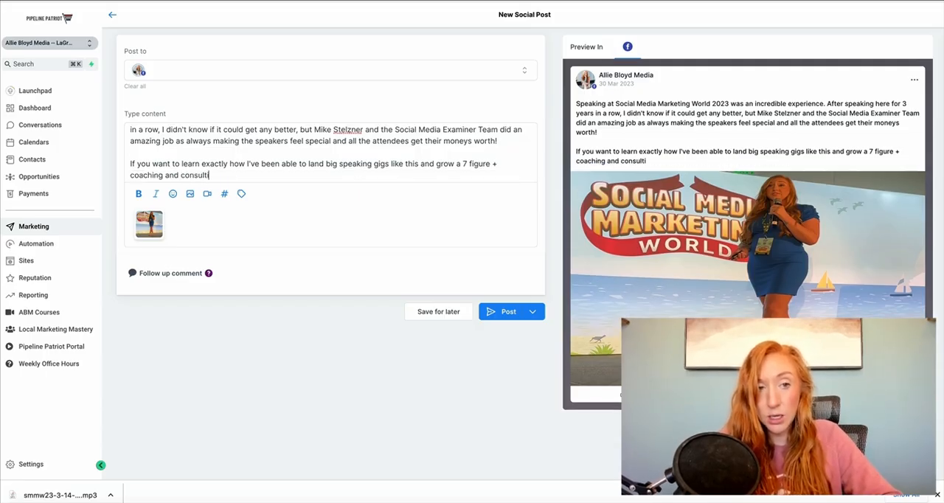
{"action": "type", "text": "ng business, I'd "}
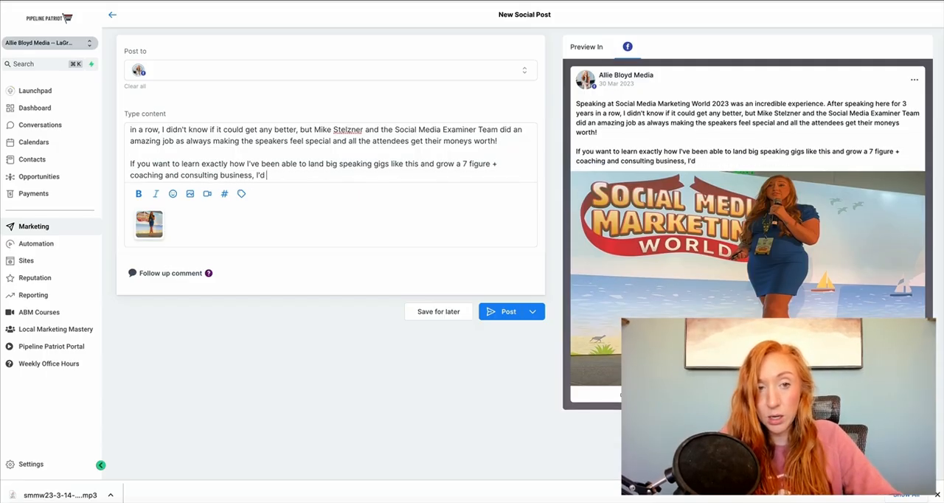
{"action": "type", "text": "love to work with you"}
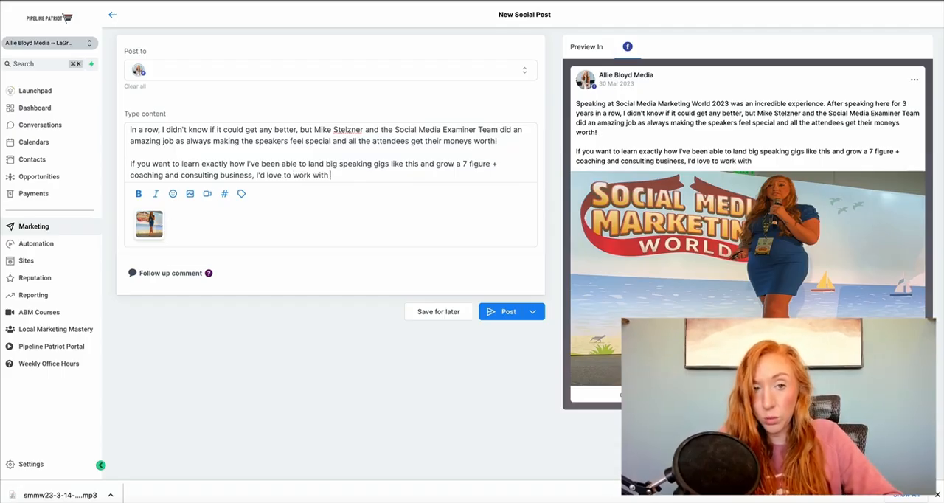
{"action": "type", "text": ". Click"}
{"action": "key", "text": "BackSpace"}
{"action": "key", "text": "BackSpace"}
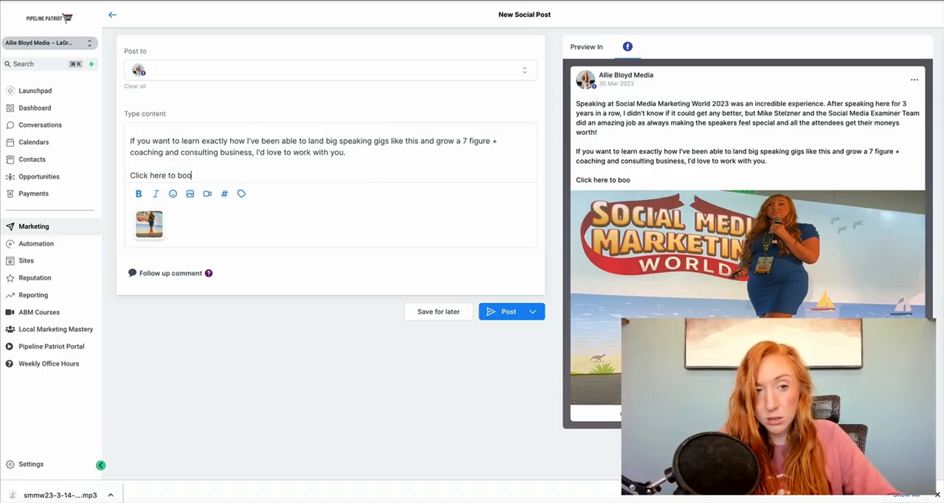
Step: Complete the call to action as "Click here to book a call and learn more:" and insert the Booking Link - 30 Min Growth Session custom value
{"action": "type", "text": "k a call and"}
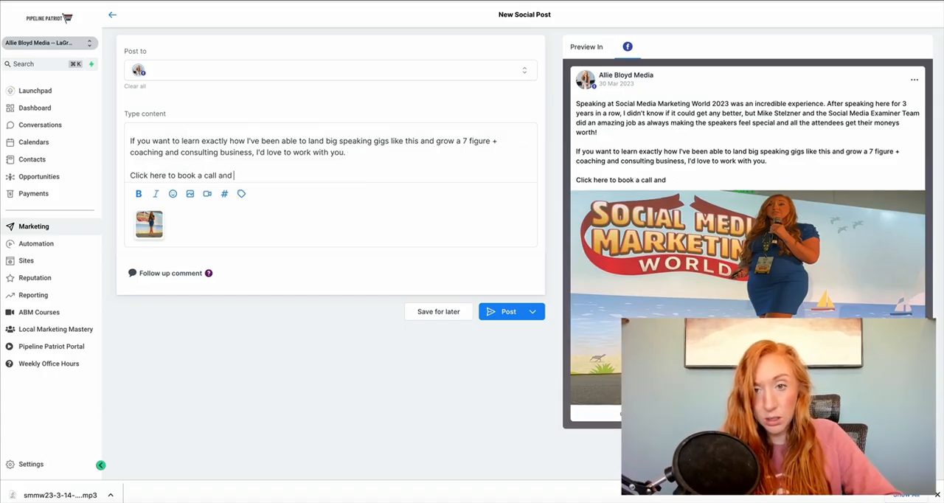
{"action": "type", "text": " learn more:"}
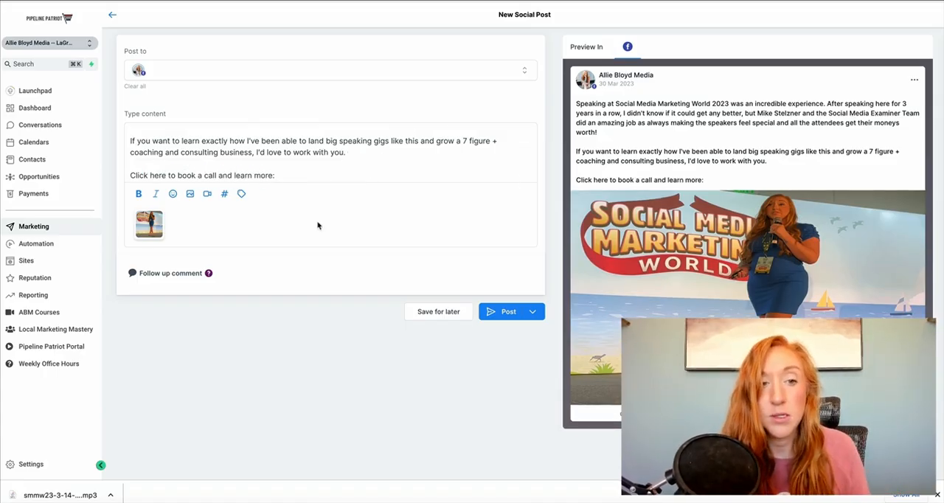
{"action": "left_click", "coordinate": [241, 194]}
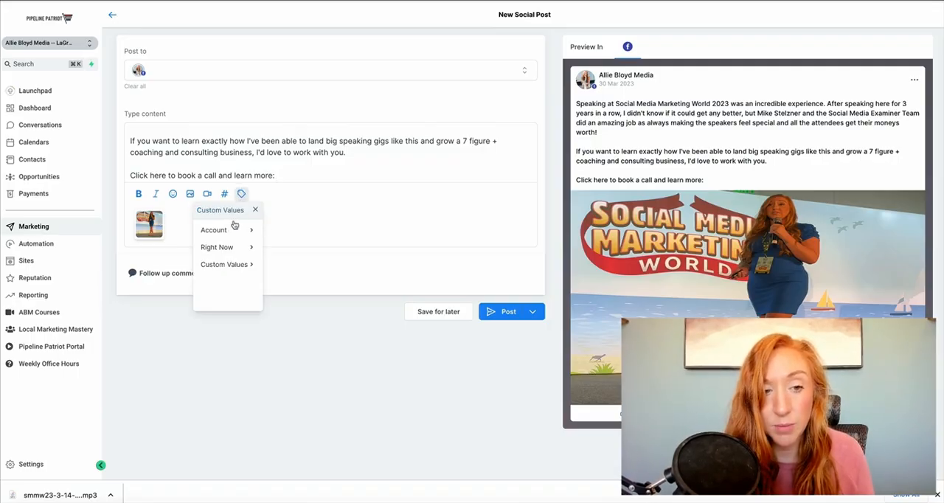
{"action": "left_click", "coordinate": [224, 264]}
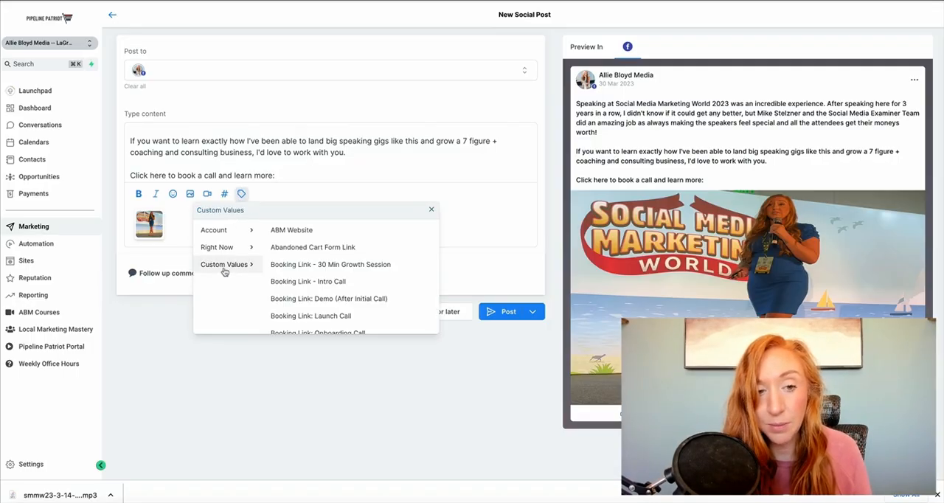
{"action": "left_click", "coordinate": [307, 271]}
{"action": "scroll", "coordinate": [397, 159], "scroll_direction": "down", "scroll_amount": 1}
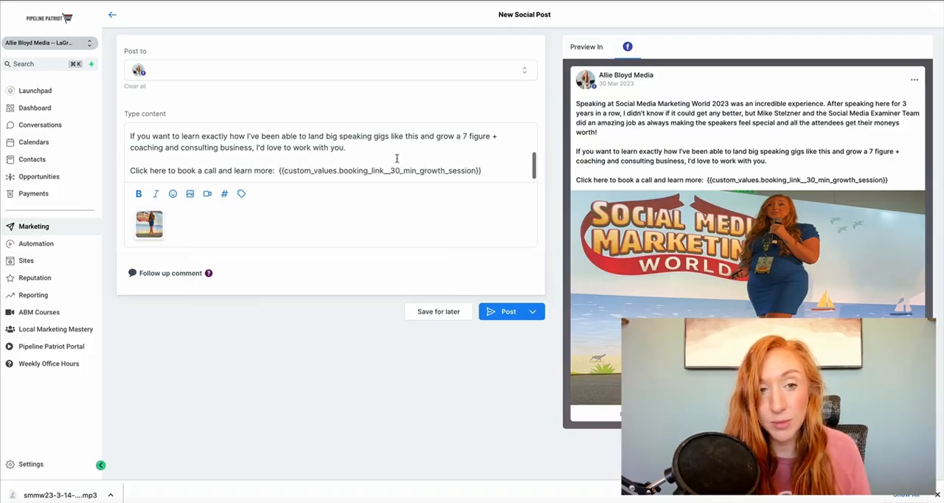
{"action": "left_click", "coordinate": [397, 158]}
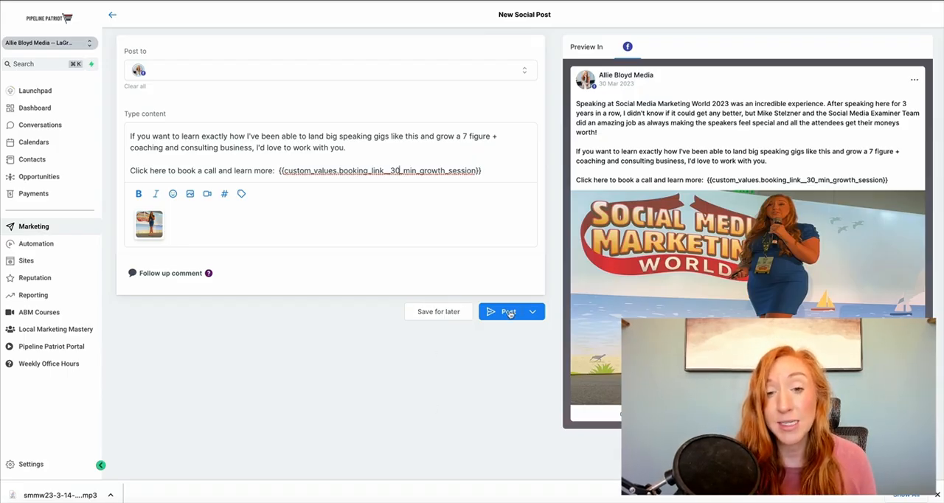
Step: Look at the publishing options for the social post without choosing one
{"action": "left_click", "coordinate": [532, 312]}
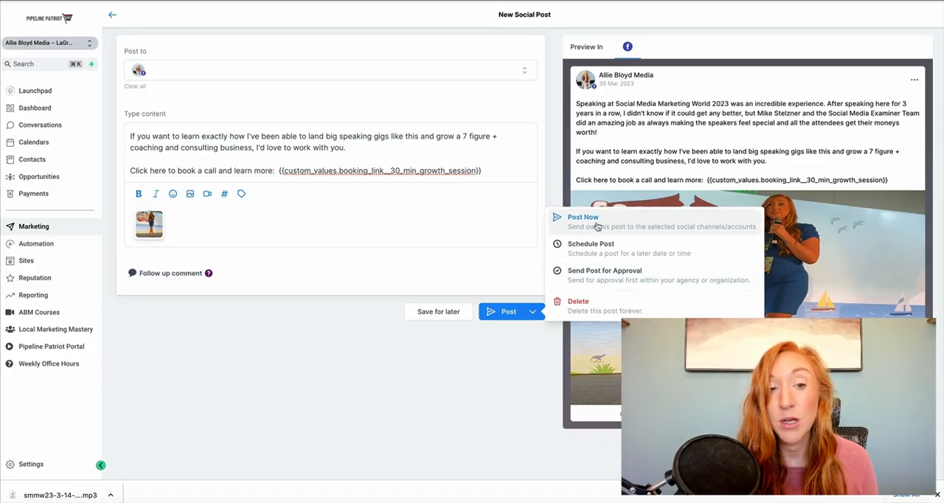
{"action": "left_click", "coordinate": [439, 294]}
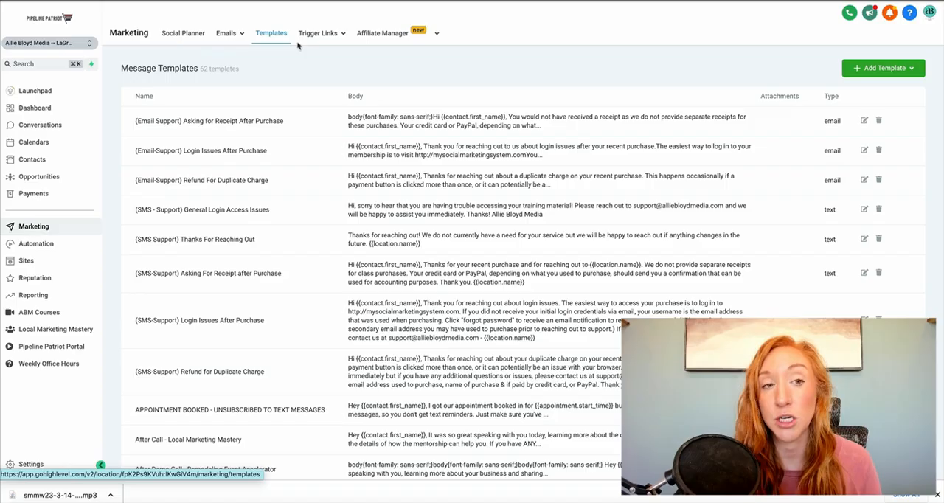
Step: Examine the message templates list, focusing on the Email Support templates for receipts, login issues and duplicate-charge refunds
{"action": "mouse_move", "coordinate": [322, 61]}
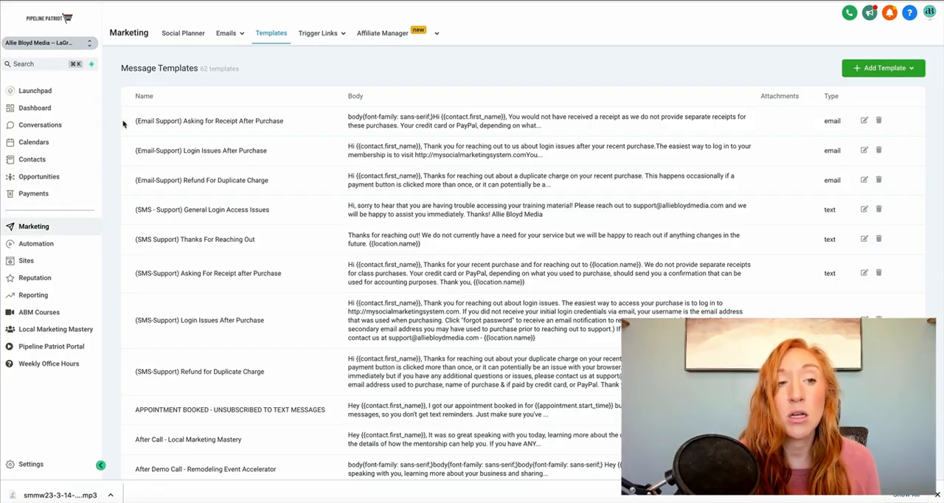
{"action": "left_click_drag", "start_coordinate": [124, 122], "coordinate": [290, 128]}
{"action": "left_click_drag", "start_coordinate": [130, 152], "coordinate": [279, 153]}
{"action": "left_click_drag", "start_coordinate": [135, 181], "coordinate": [278, 184]}
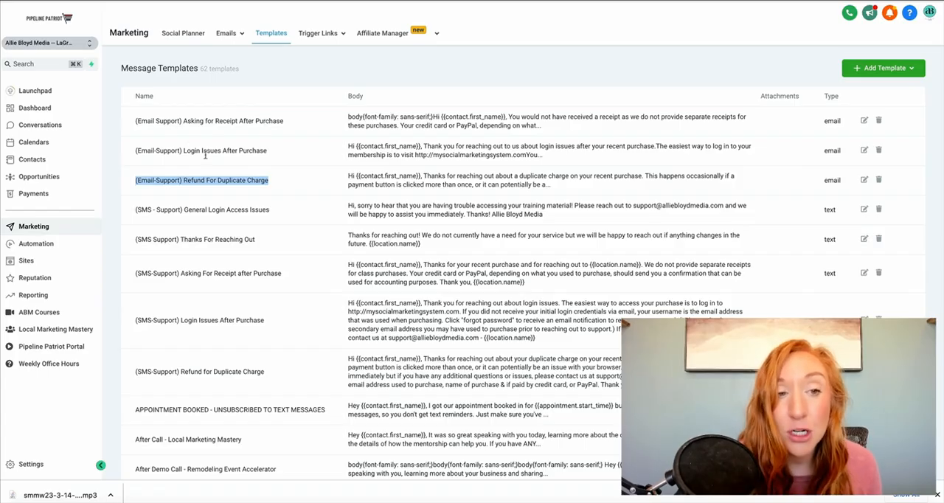
{"action": "left_click", "coordinate": [204, 123]}
{"action": "left_click_drag", "start_coordinate": [184, 121], "coordinate": [285, 122]}
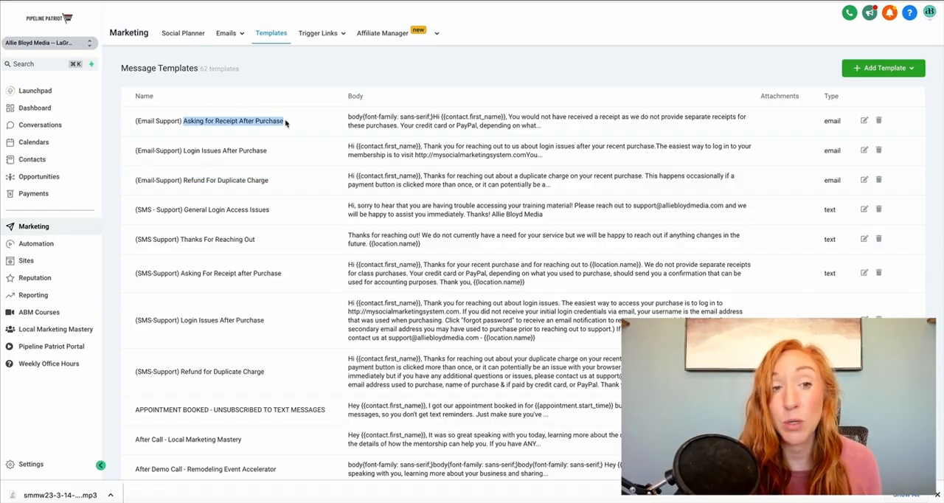
{"action": "left_click", "coordinate": [188, 151]}
{"action": "left_click_drag", "start_coordinate": [182, 151], "coordinate": [273, 153]}
{"action": "left_click", "coordinate": [193, 177]}
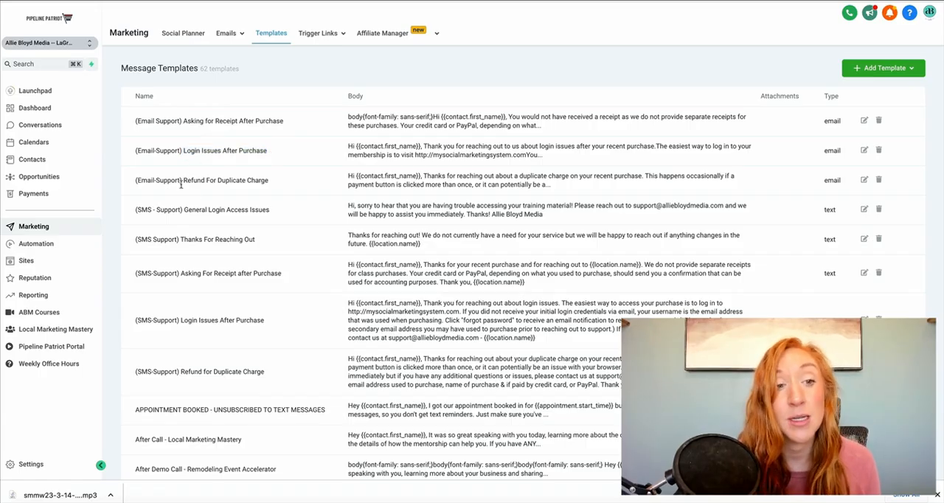
{"action": "left_click_drag", "start_coordinate": [183, 181], "coordinate": [292, 191]}
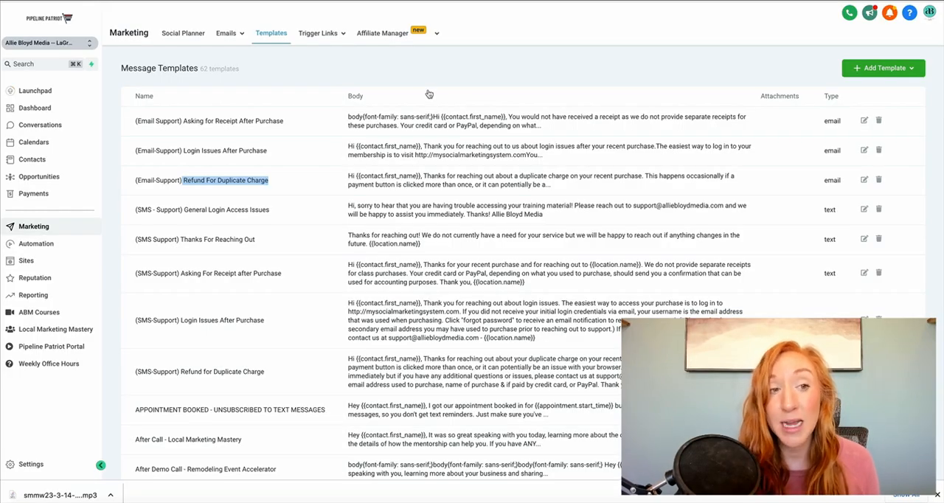
{"action": "scroll", "coordinate": [419, 193], "scroll_direction": "down", "scroll_amount": 15}
{"action": "scroll", "coordinate": [418, 193], "scroll_direction": "down", "scroll_amount": 15}
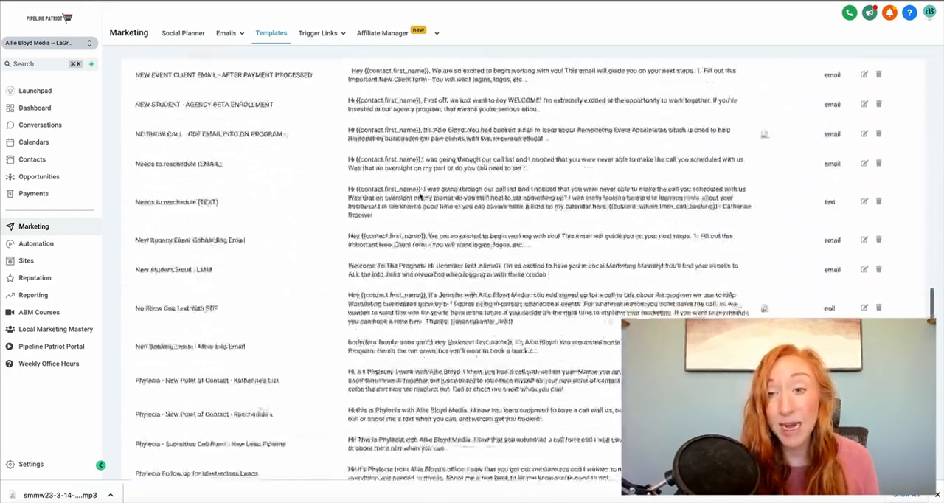
{"action": "scroll", "coordinate": [419, 196], "scroll_direction": "up", "scroll_amount": 20}
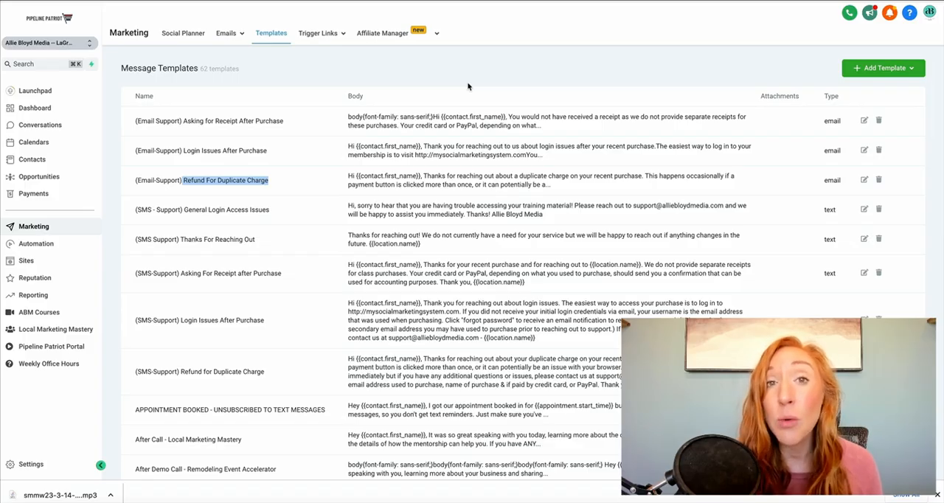
Step: Start a new text message template and name it TEST
{"action": "left_click", "coordinate": [867, 71]}
{"action": "left_click", "coordinate": [862, 90]}
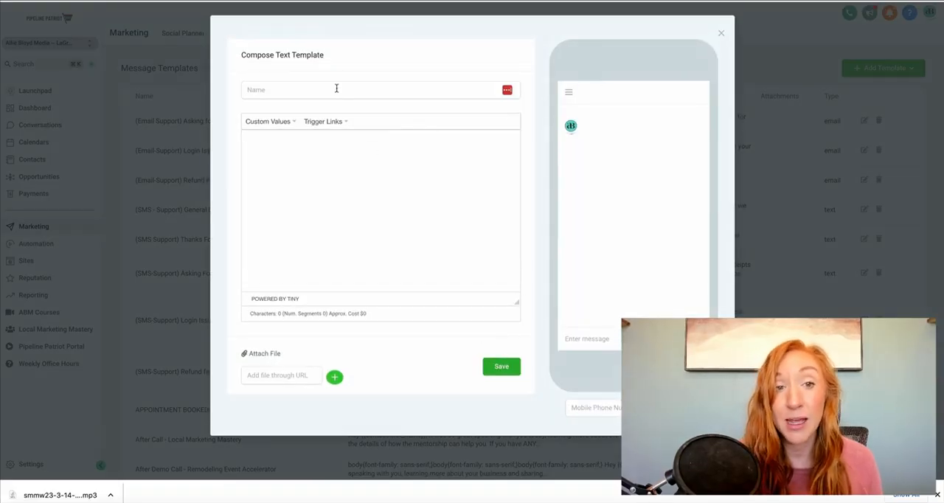
{"action": "left_click", "coordinate": [371, 87]}
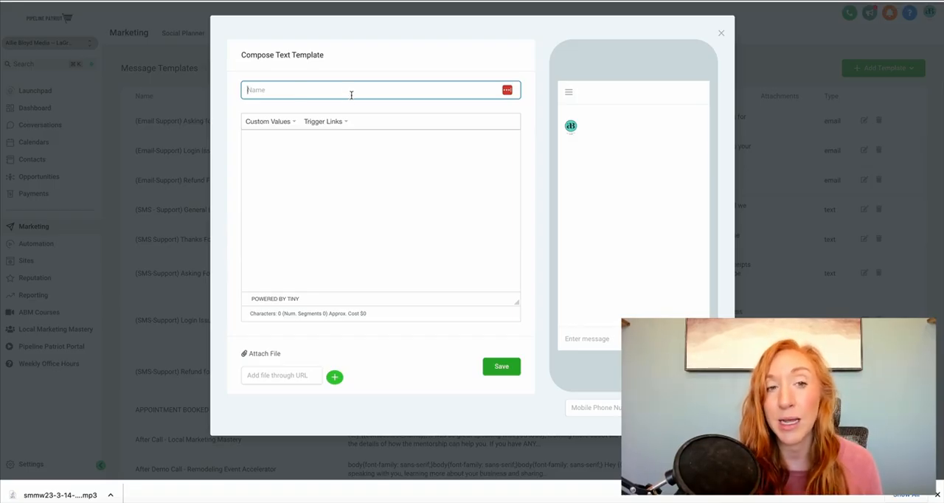
{"action": "left_click", "coordinate": [288, 163]}
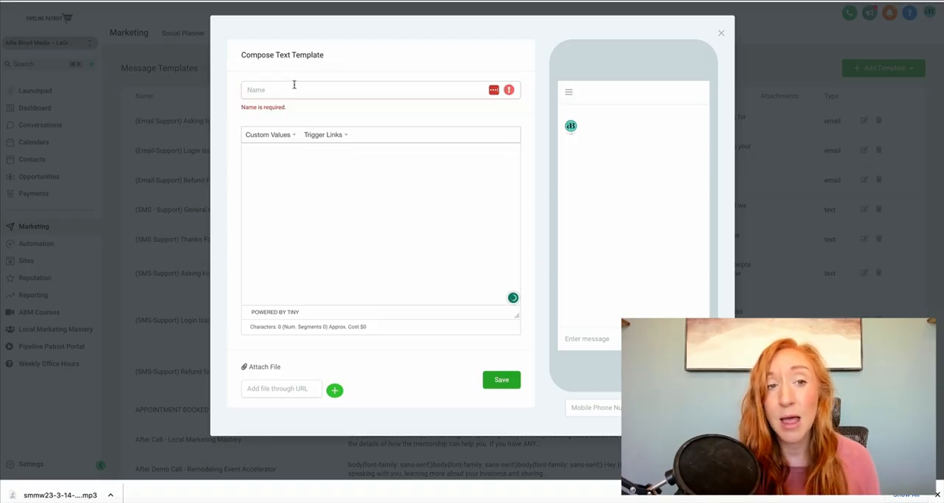
{"action": "left_click", "coordinate": [292, 86]}
{"action": "type", "text": "TEST"}
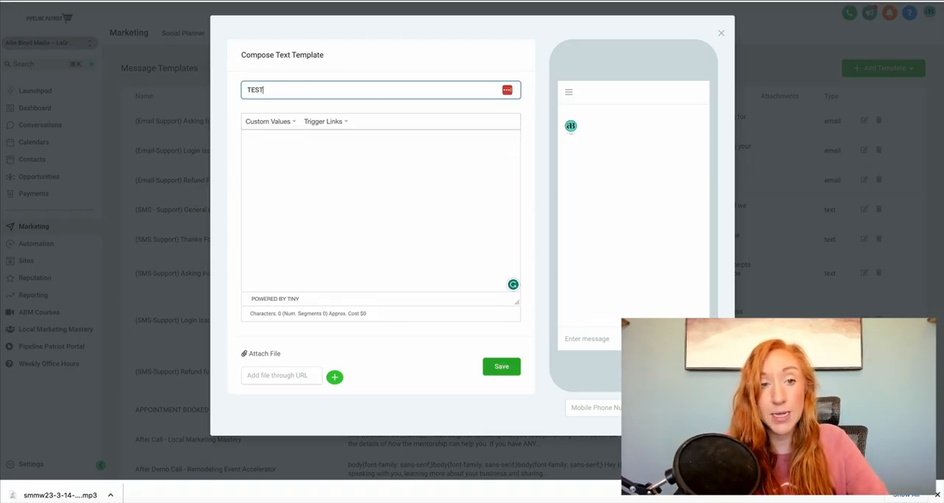
Step: Enter "This is a test sms template" as the message body and save the template
{"action": "left_click", "coordinate": [314, 169]}
{"action": "type", "text": "This is a test sms template"}
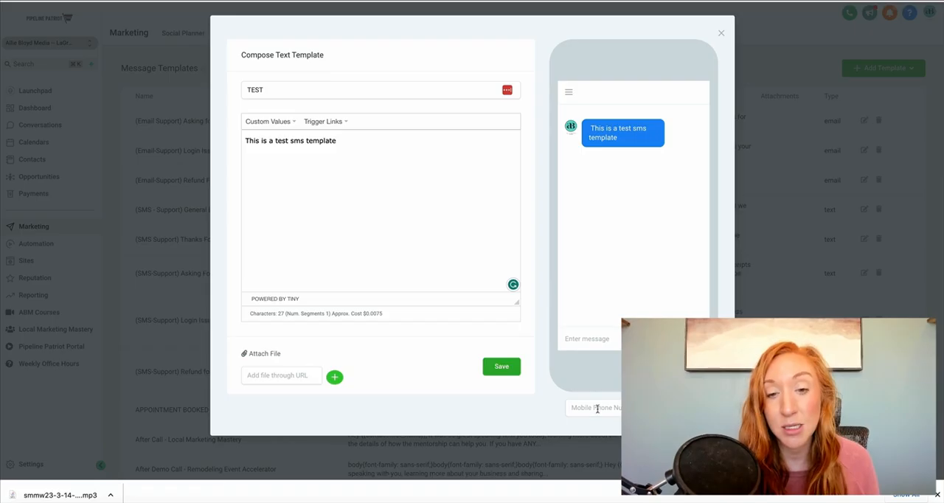
{"action": "left_click", "coordinate": [597, 408]}
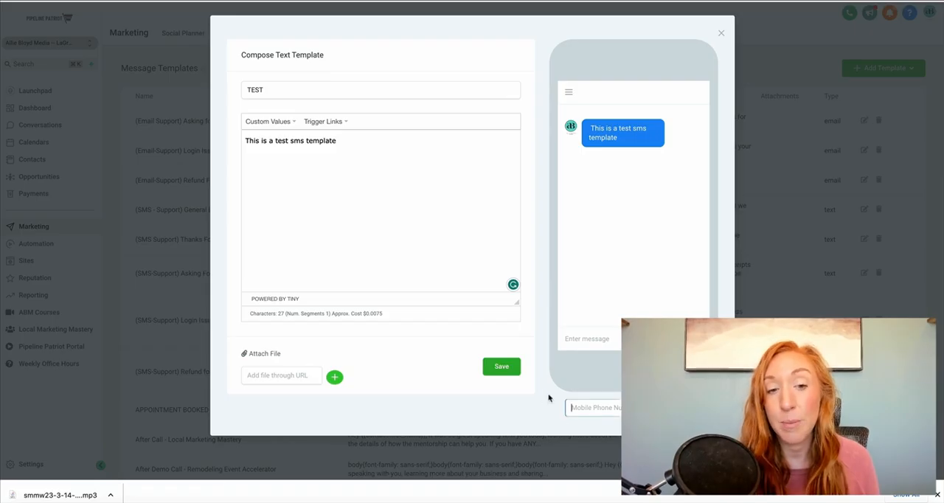
{"action": "left_click", "coordinate": [493, 362]}
Step: Find the TEST template in the message templates list and check its body text
{"action": "scroll", "coordinate": [481, 389], "scroll_direction": "down", "scroll_amount": 15}
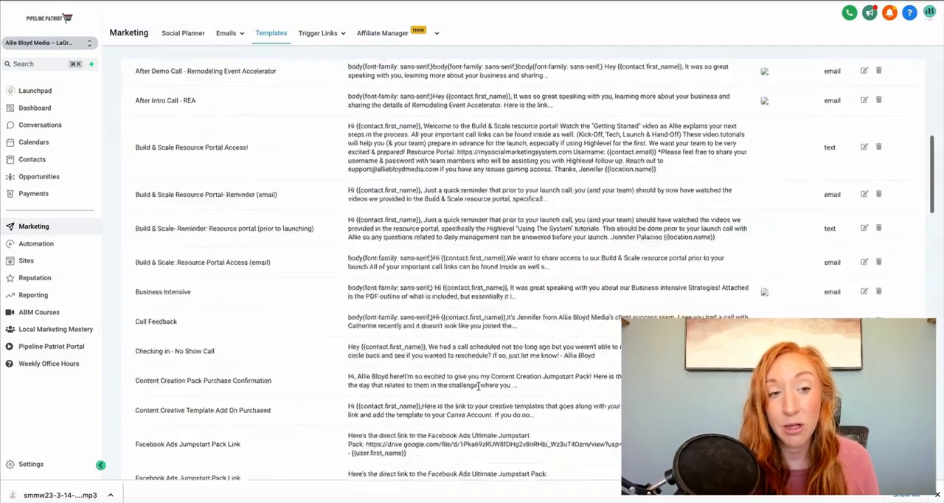
{"action": "scroll", "coordinate": [479, 389], "scroll_direction": "down", "scroll_amount": 10}
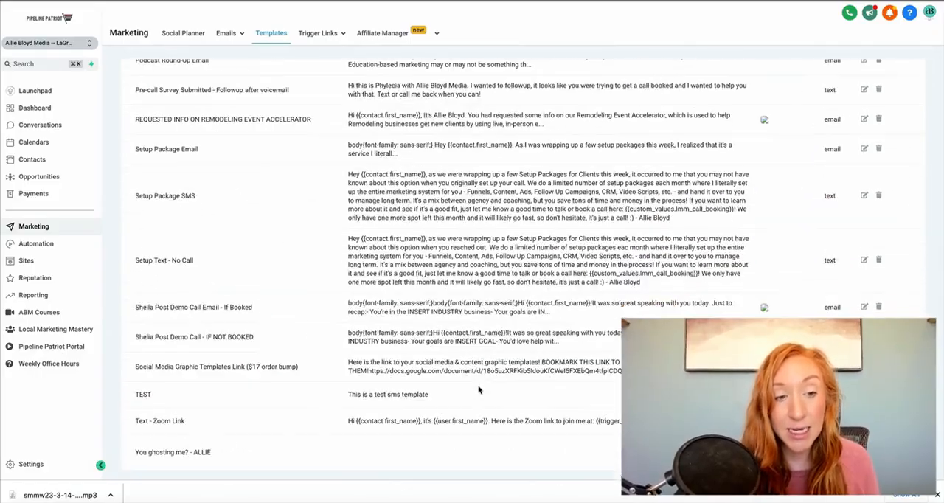
{"action": "left_click_drag", "start_coordinate": [242, 401], "coordinate": [481, 403]}
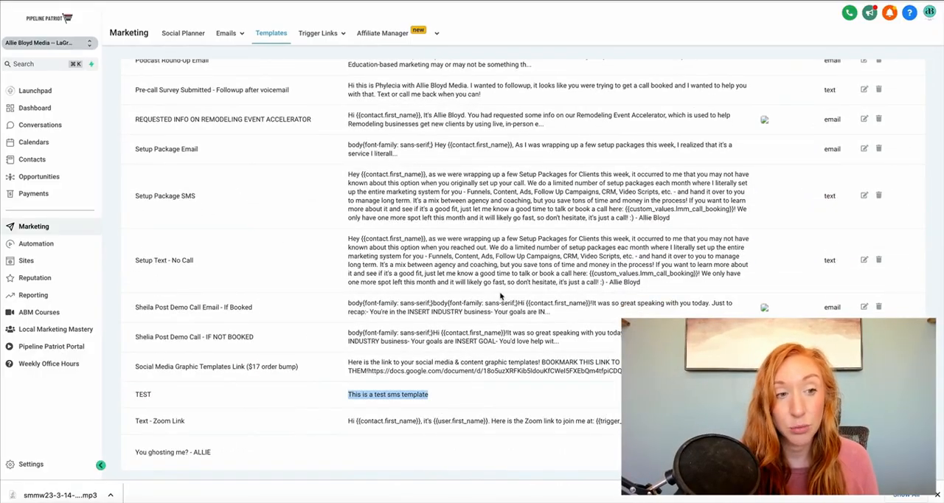
Step: Review how the Email Support and SMS Support templates at the start of the list are named
{"action": "scroll", "coordinate": [501, 296], "scroll_direction": "up", "scroll_amount": 20}
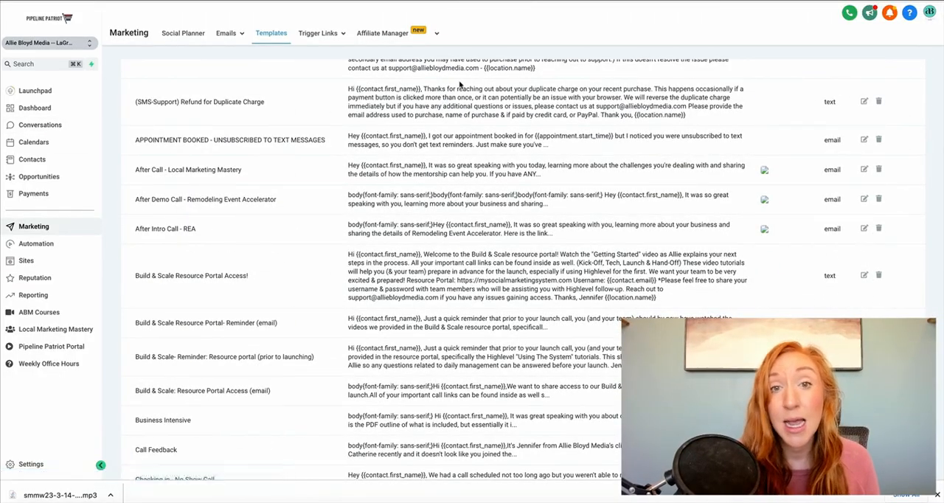
{"action": "scroll", "coordinate": [460, 84], "scroll_direction": "up", "scroll_amount": 5}
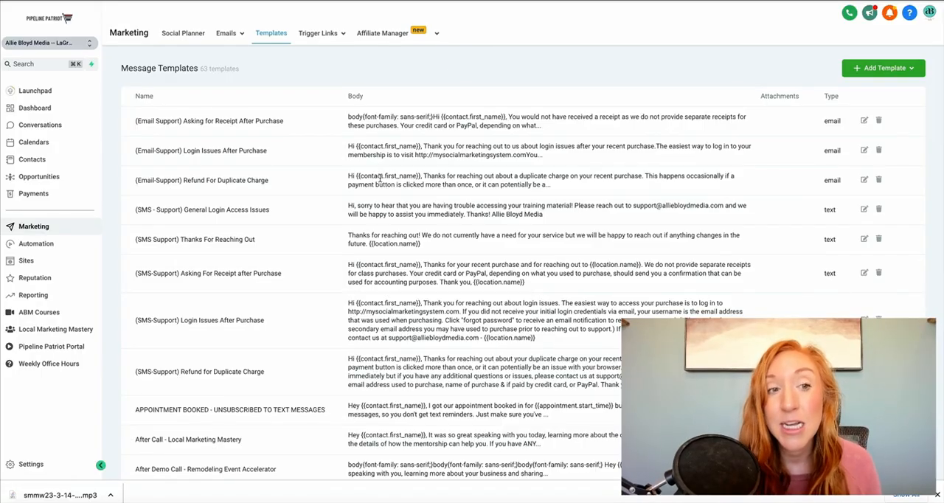
{"action": "left_click_drag", "start_coordinate": [133, 121], "coordinate": [300, 128]}
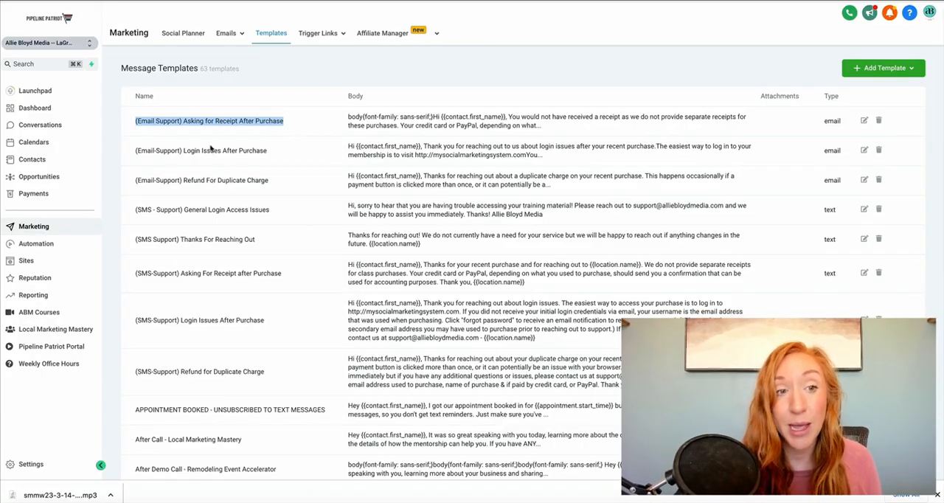
{"action": "left_click_drag", "start_coordinate": [128, 212], "coordinate": [300, 213]}
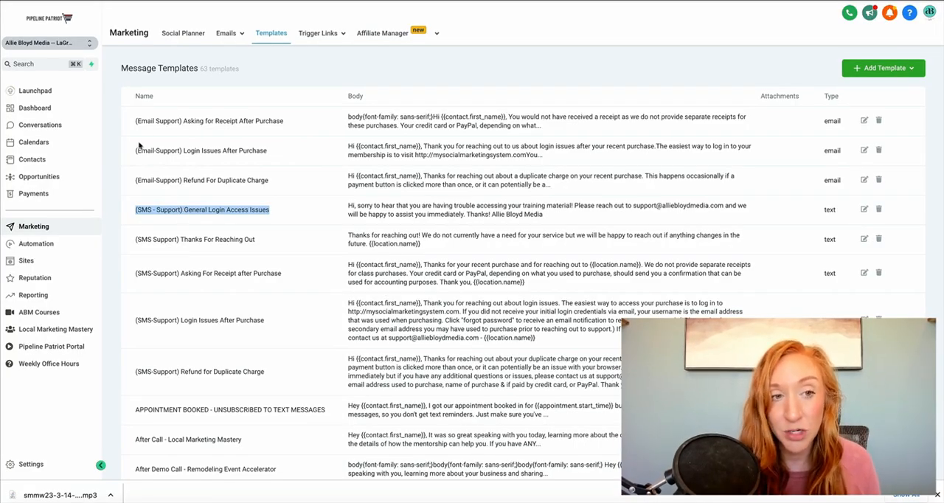
{"action": "left_click_drag", "start_coordinate": [130, 153], "coordinate": [222, 163]}
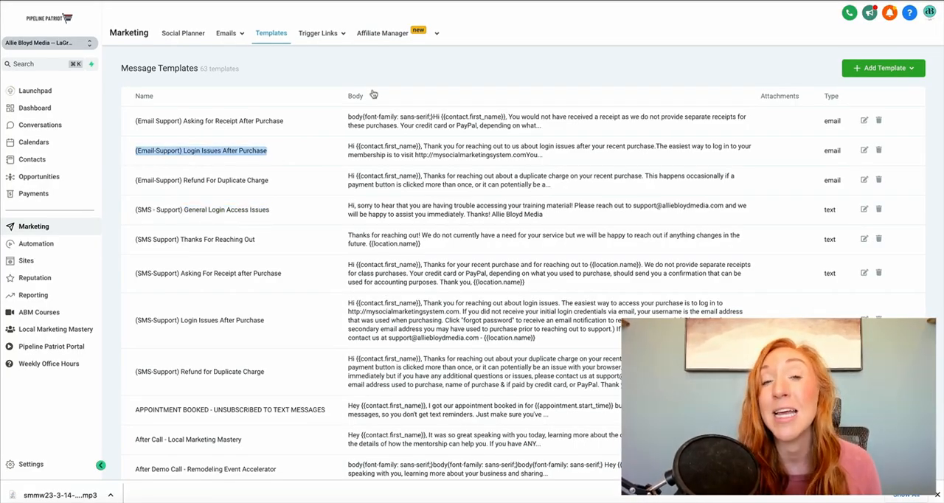